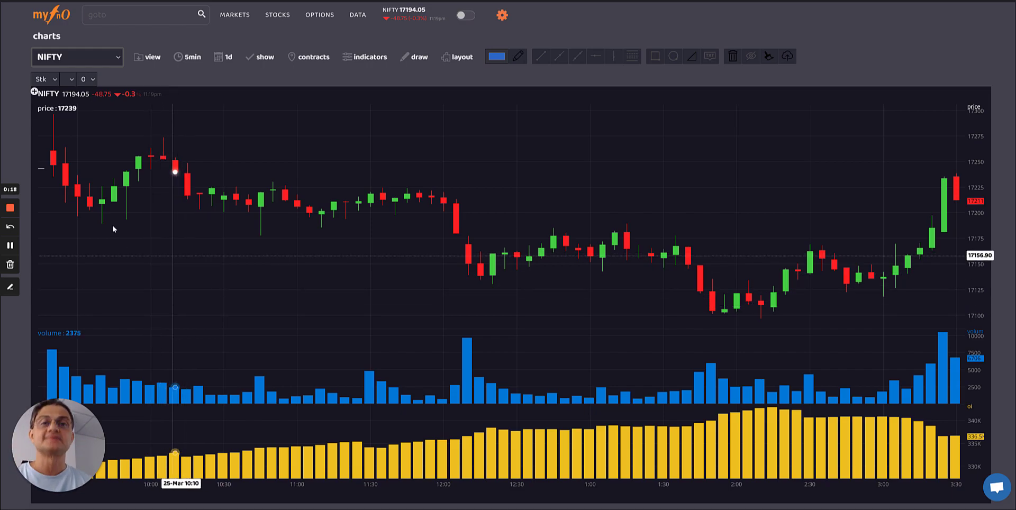
Switch the symbol from NIFTY to the NIFTY_group grid of stock chart cards.
left_click(79, 59)
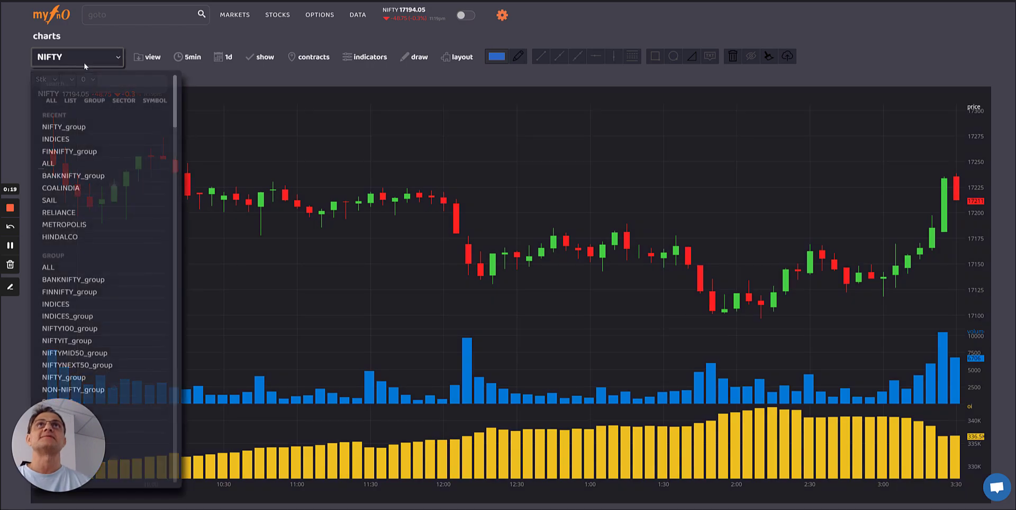
left_click(83, 132)
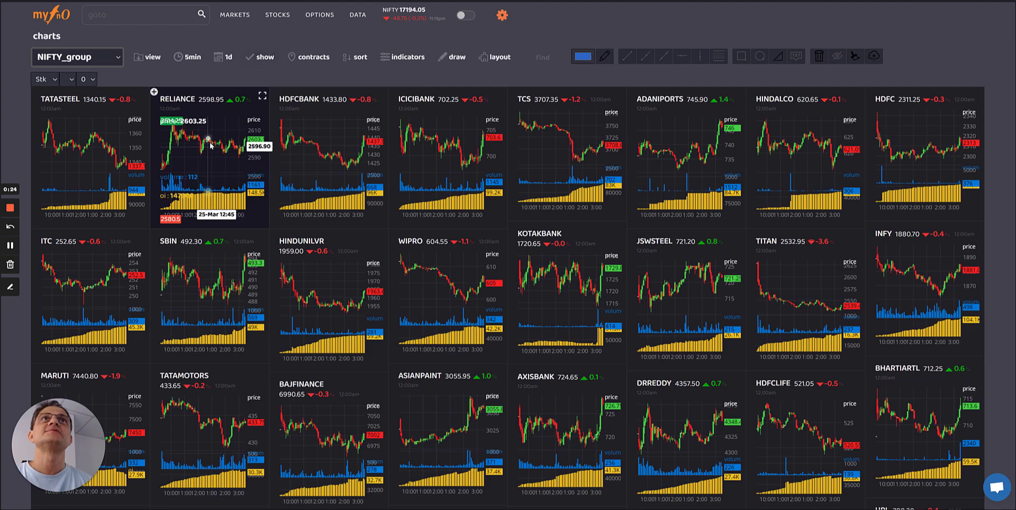
mouse_move(259, 58)
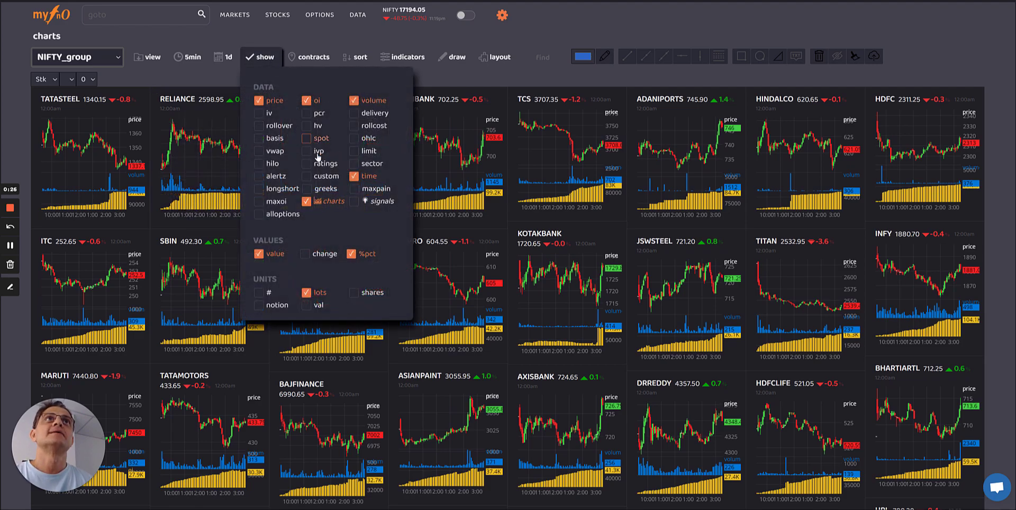
Hide volume on the cards and enable alloptions for call and put OI panels.
left_click(369, 99)
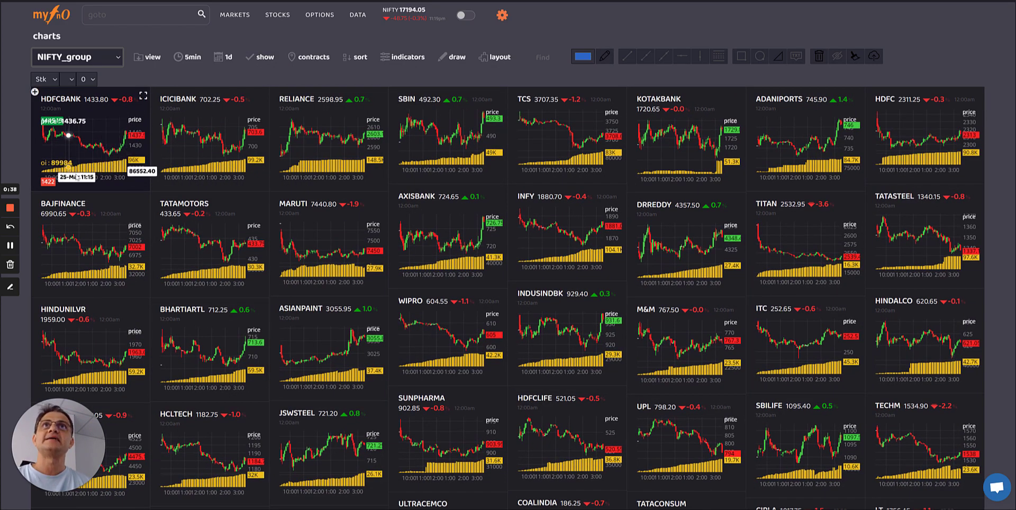
left_click(261, 56)
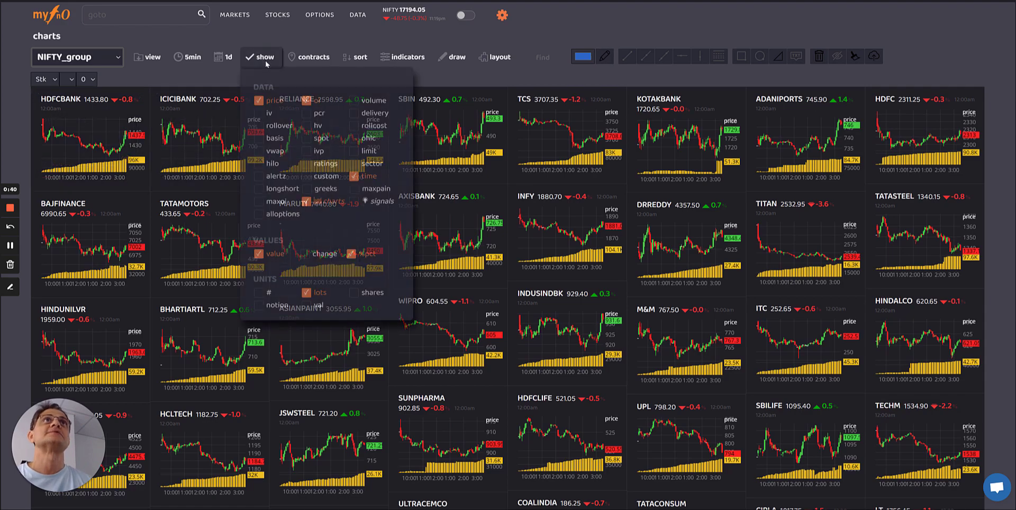
left_click(279, 215)
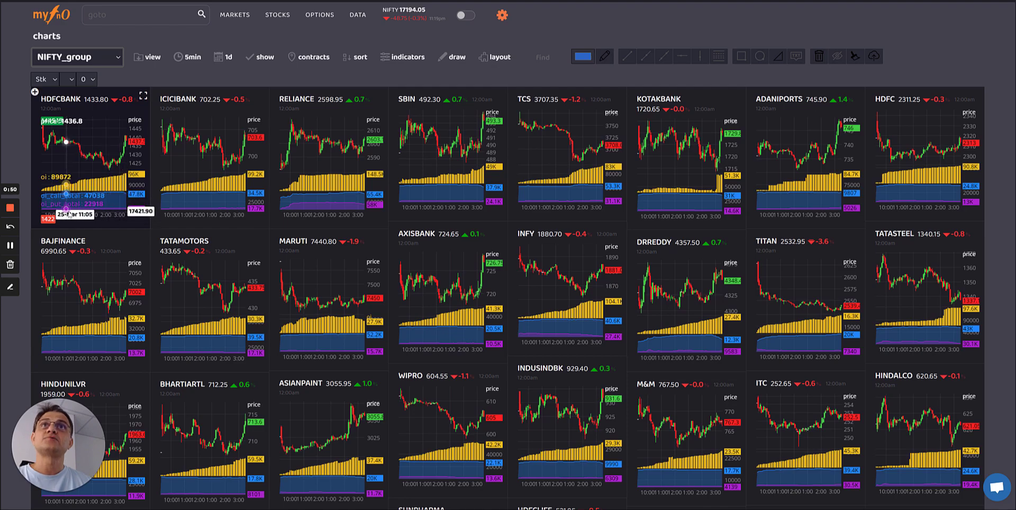
Set every card to a 3m date range and make the cards bigger.
left_click(231, 60)
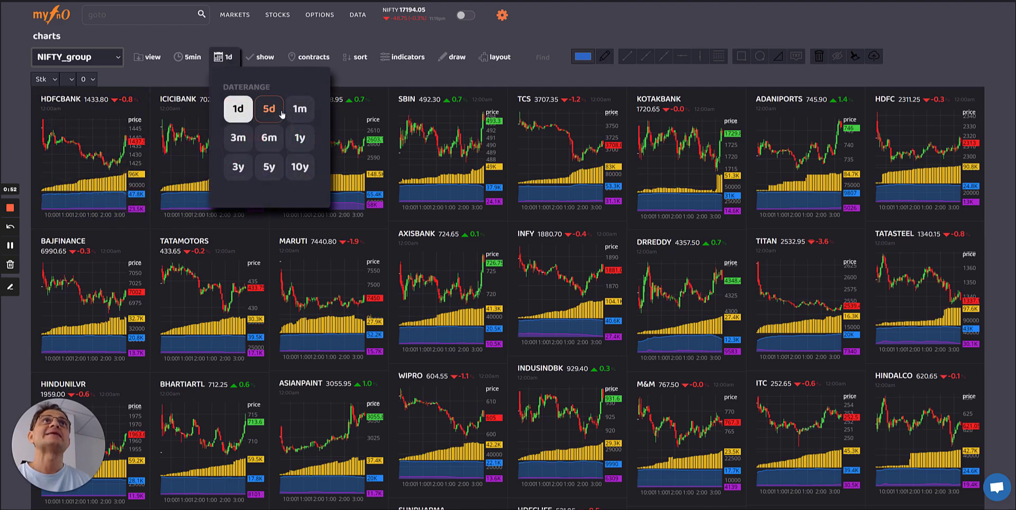
left_click(235, 136)
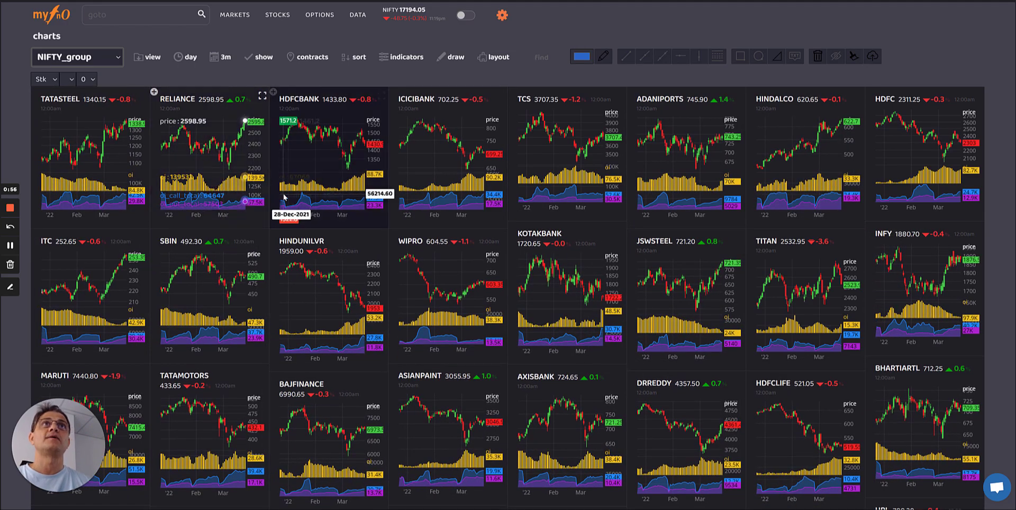
left_click(496, 57)
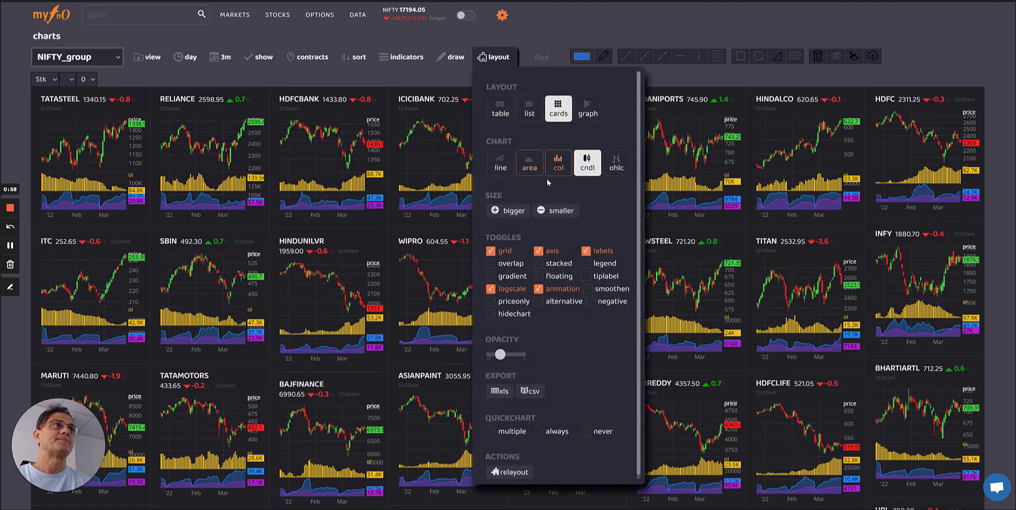
left_click(506, 210)
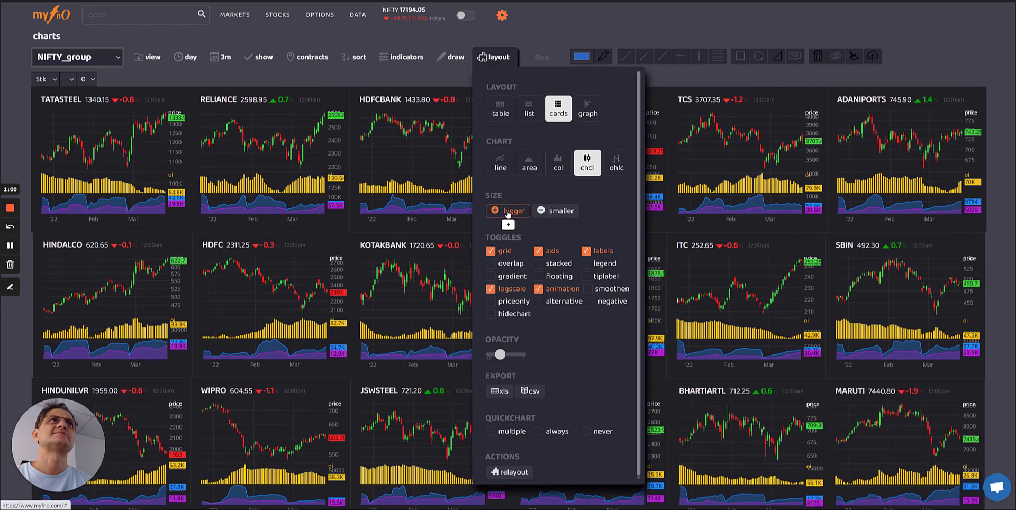
left_click(403, 57)
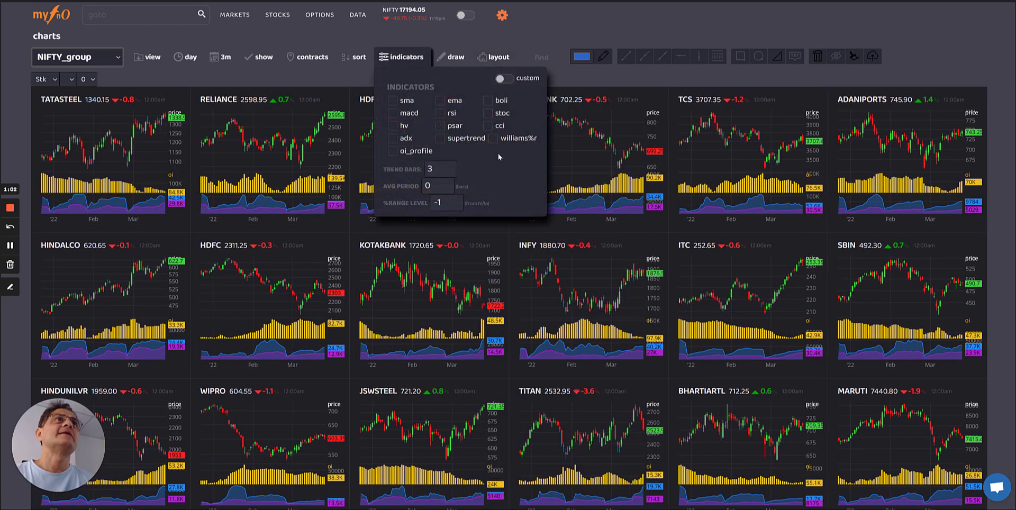
Turn on the oi_profile indicator to show strike-wise calls/puts OI beside each chart.
left_click(415, 154)
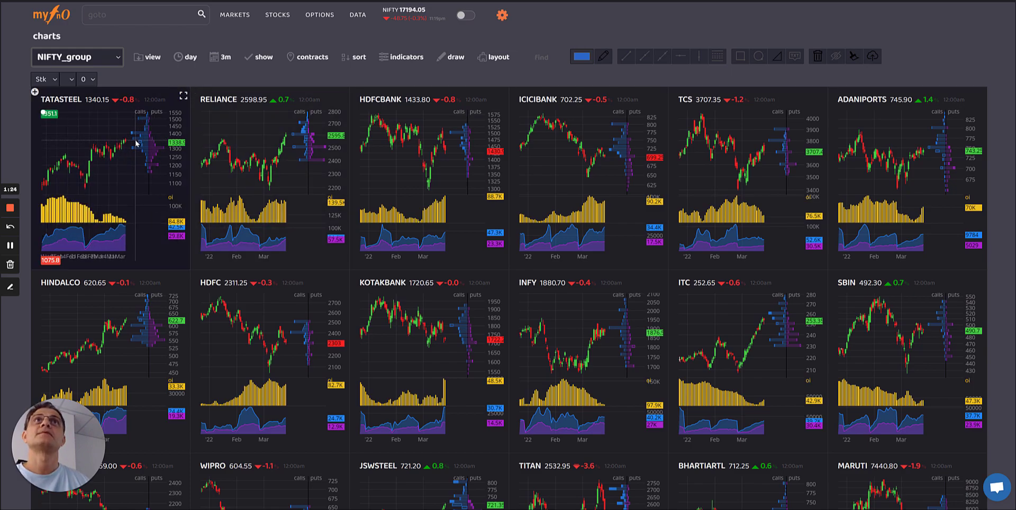
Enable longshort to colour each card's OI by long/short build-up.
left_click(258, 57)
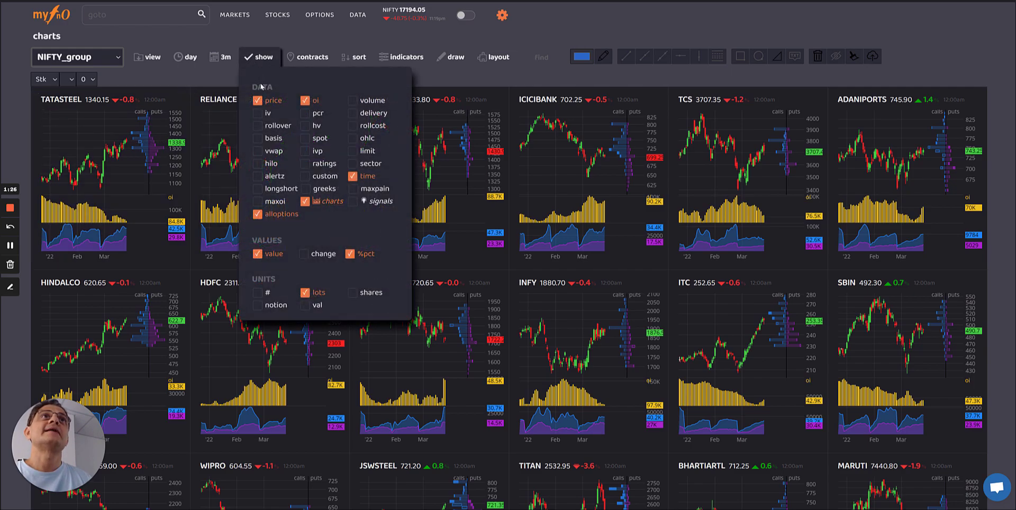
left_click(280, 190)
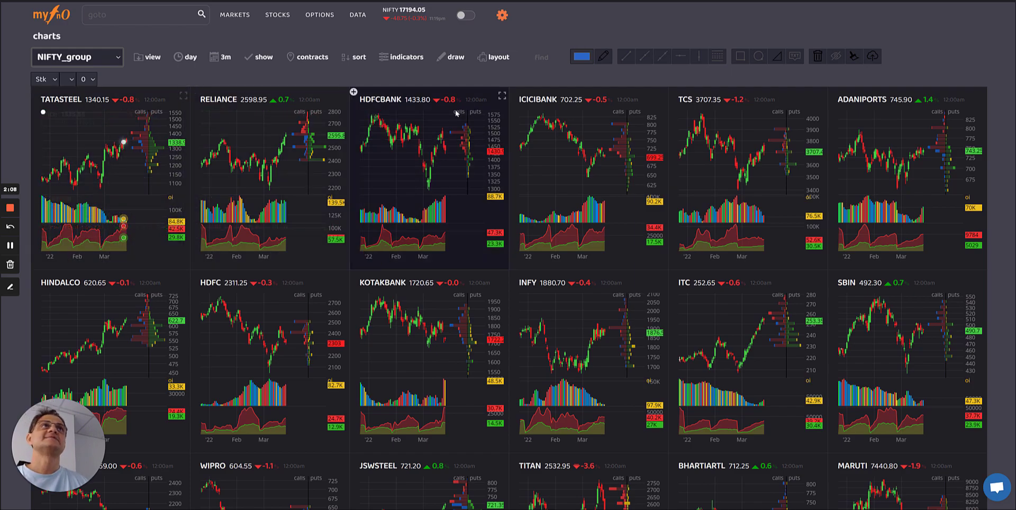
Enlarge the cards to four per row and turn on maxoi strike lines.
mouse_move(493, 57)
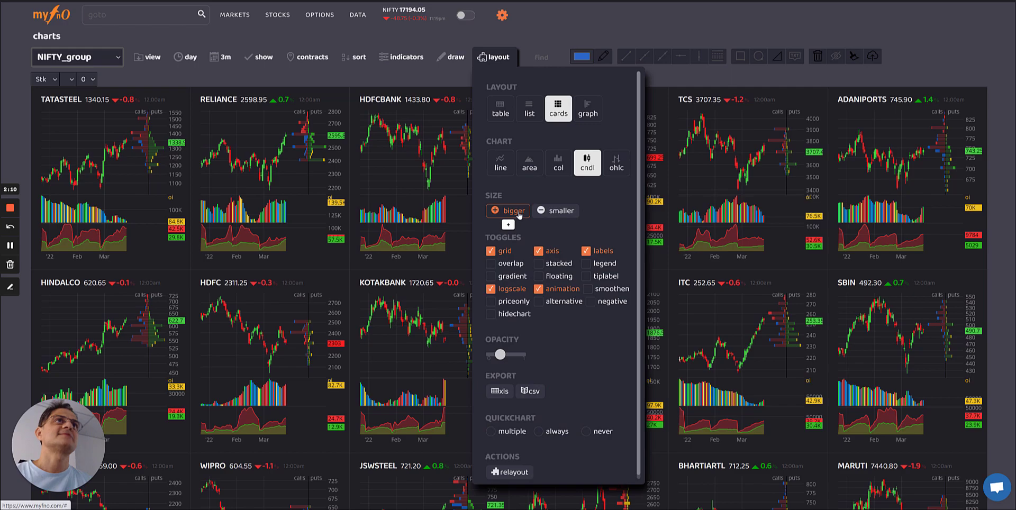
left_click(518, 212)
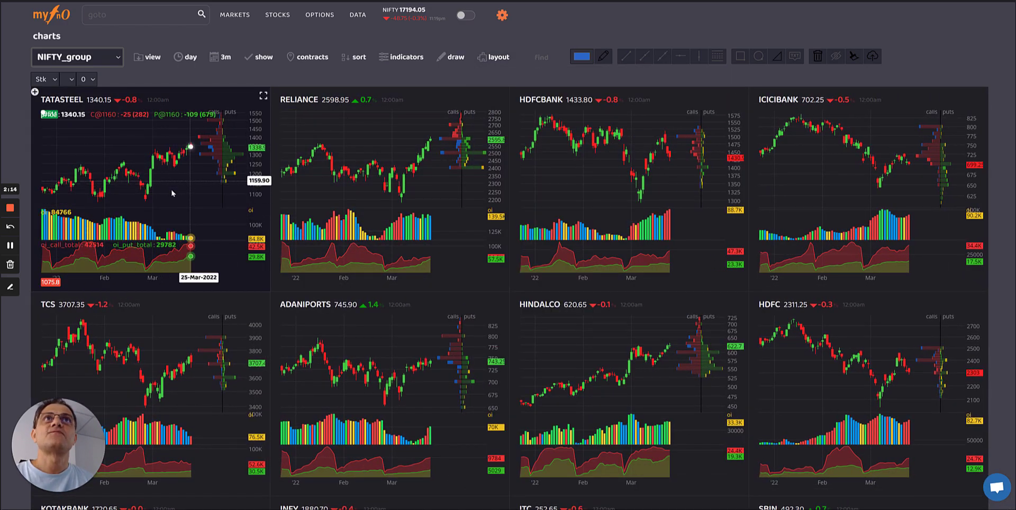
mouse_move(259, 57)
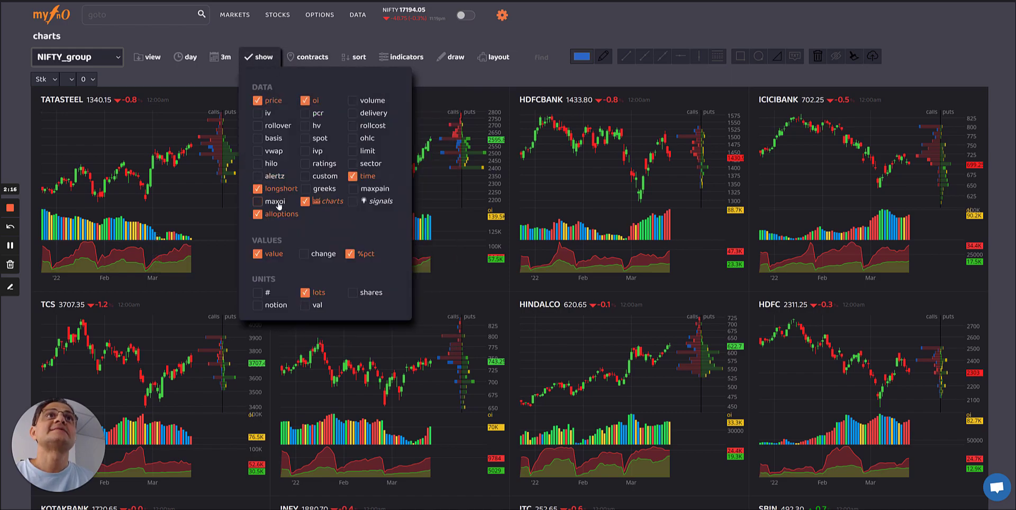
left_click(258, 201)
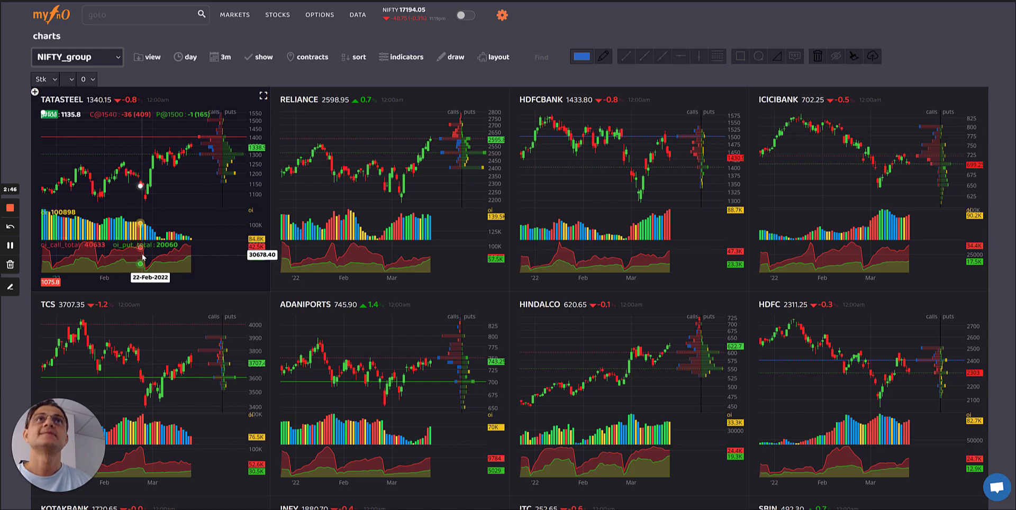
Add a pcr panel and the OPTIONS spread panel to every card.
left_click(261, 57)
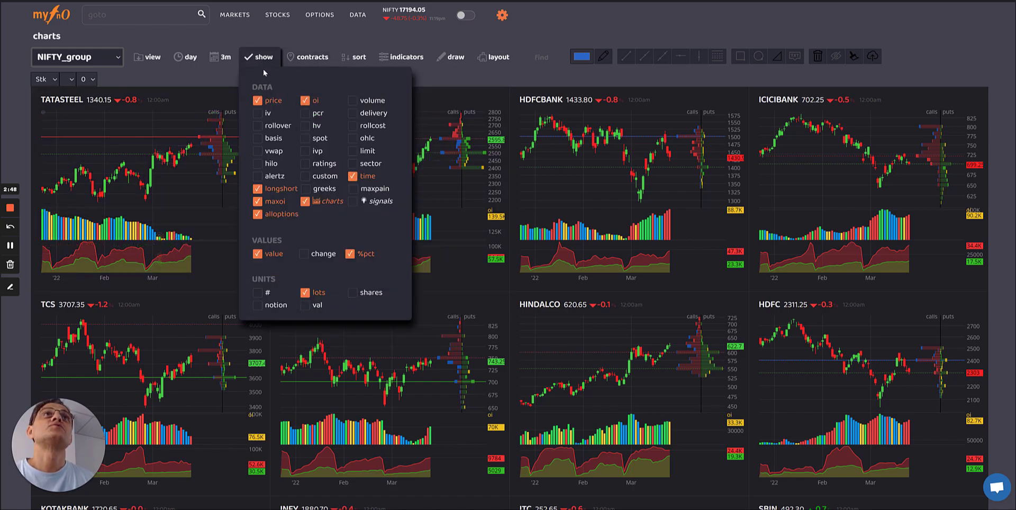
left_click(311, 115)
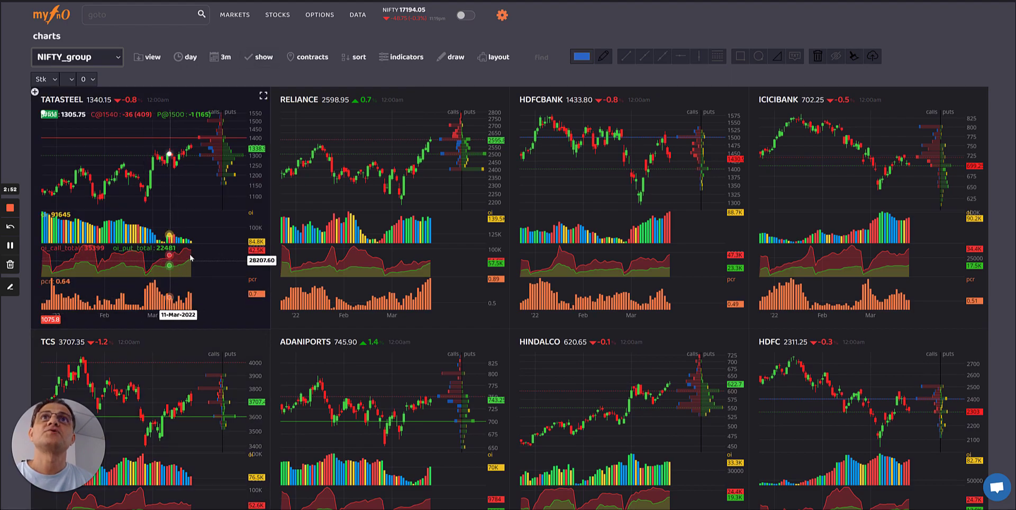
left_click(337, 60)
left_click(327, 59)
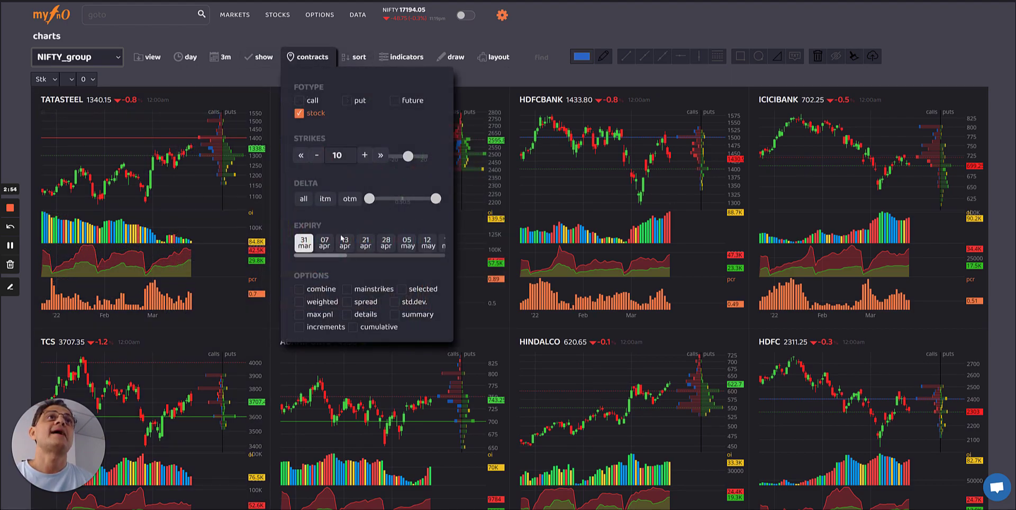
left_click(348, 303)
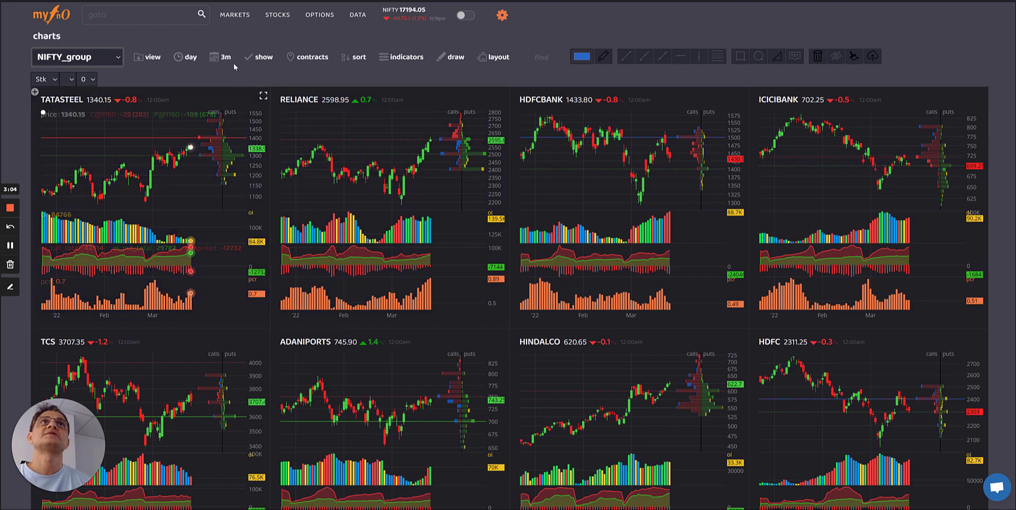
Add volume and delivery panels back beneath every card's chart.
mouse_move(257, 62)
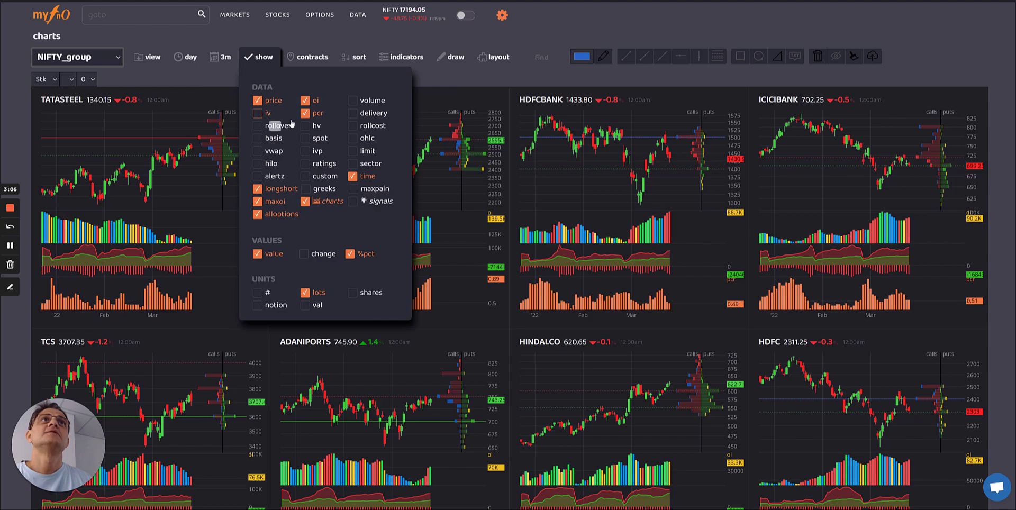
left_click(371, 102)
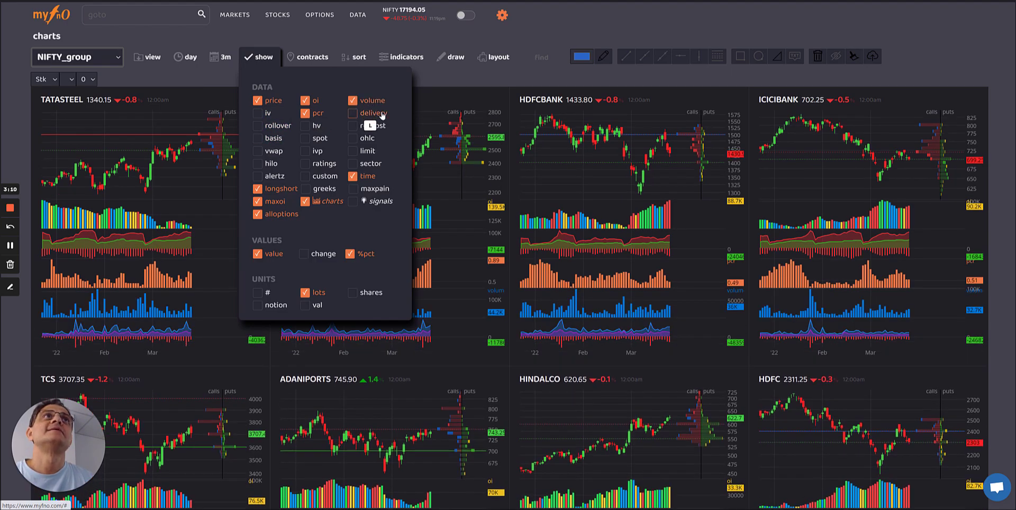
left_click(382, 114)
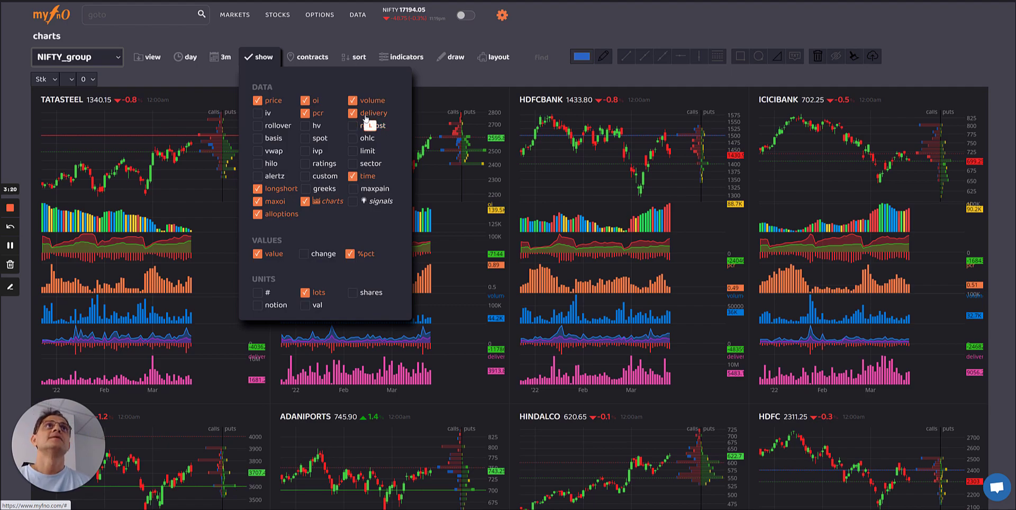
mouse_move(418, 59)
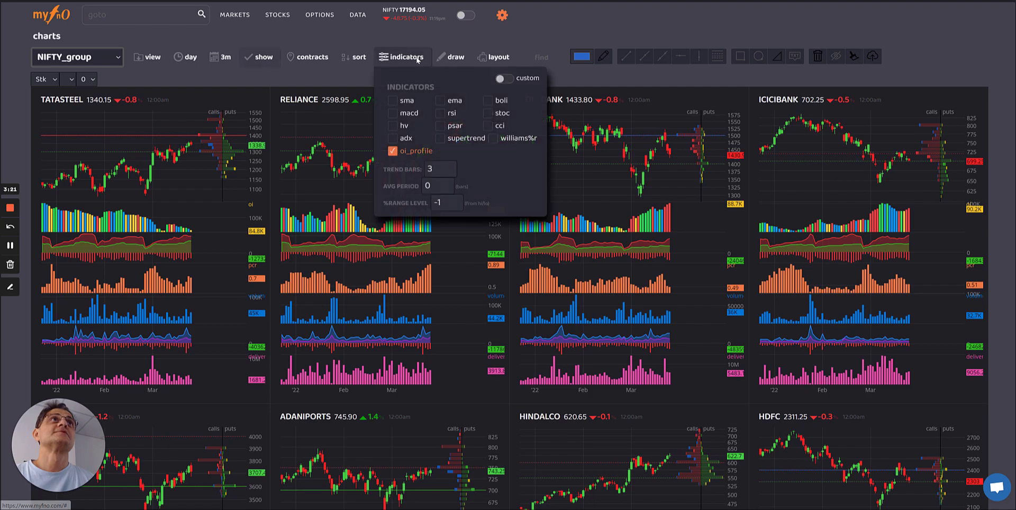
Check sma, rsi and adx for SMA 20/50 lines plus RSI and ADX panels.
left_click(396, 104)
mouse_move(404, 58)
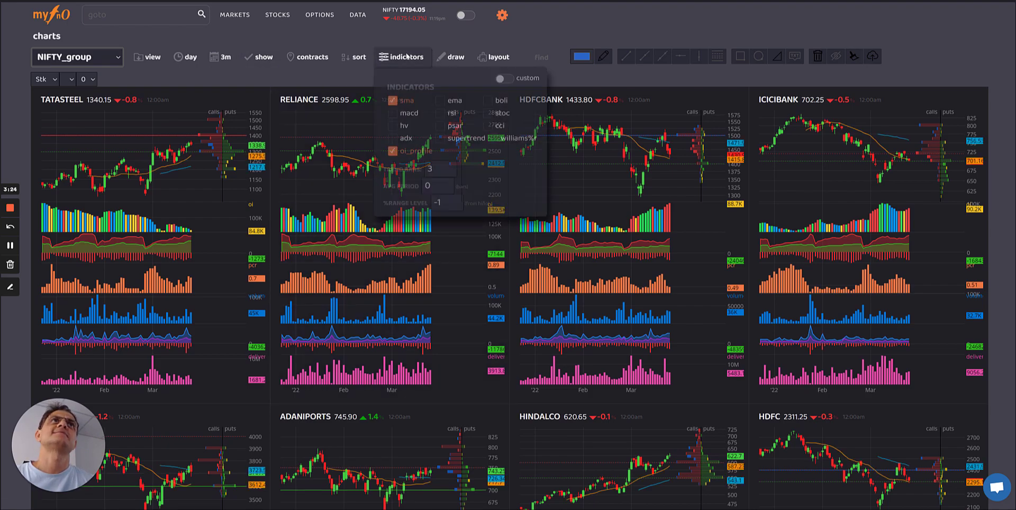
left_click(446, 117)
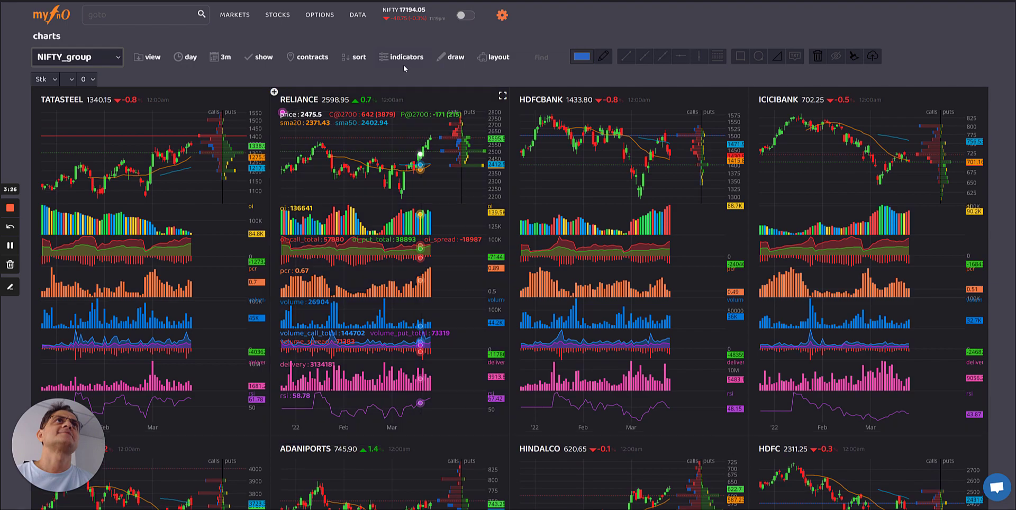
left_click(404, 139)
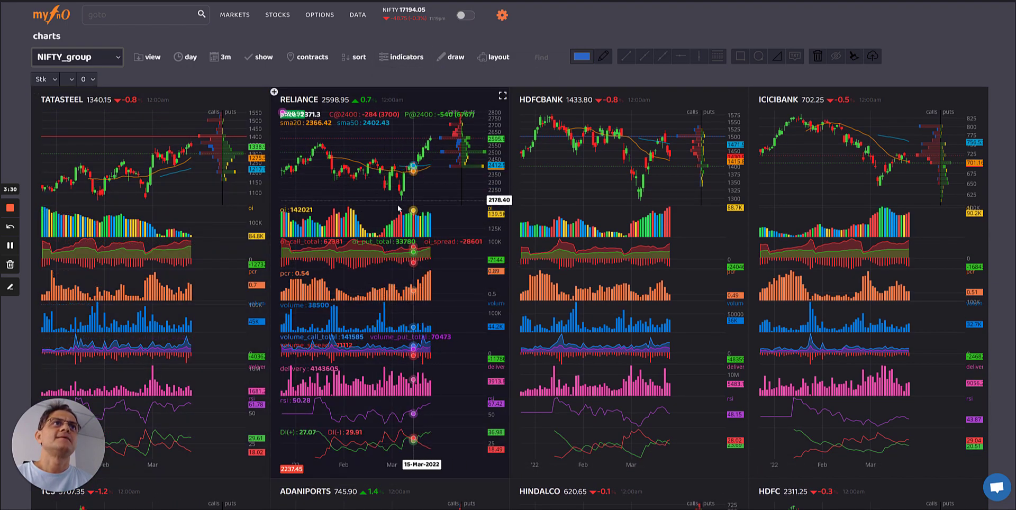
mouse_move(425, 54)
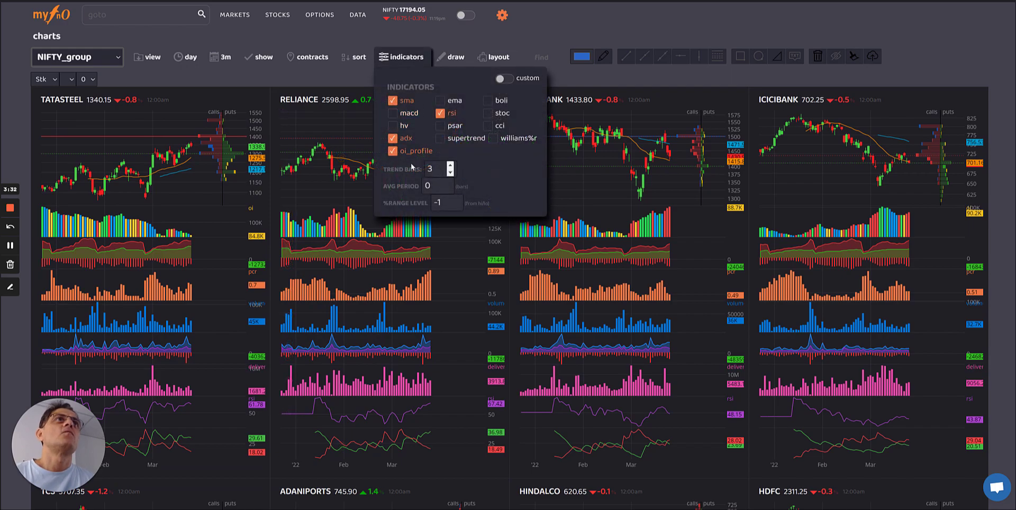
mouse_move(311, 58)
mouse_move(259, 57)
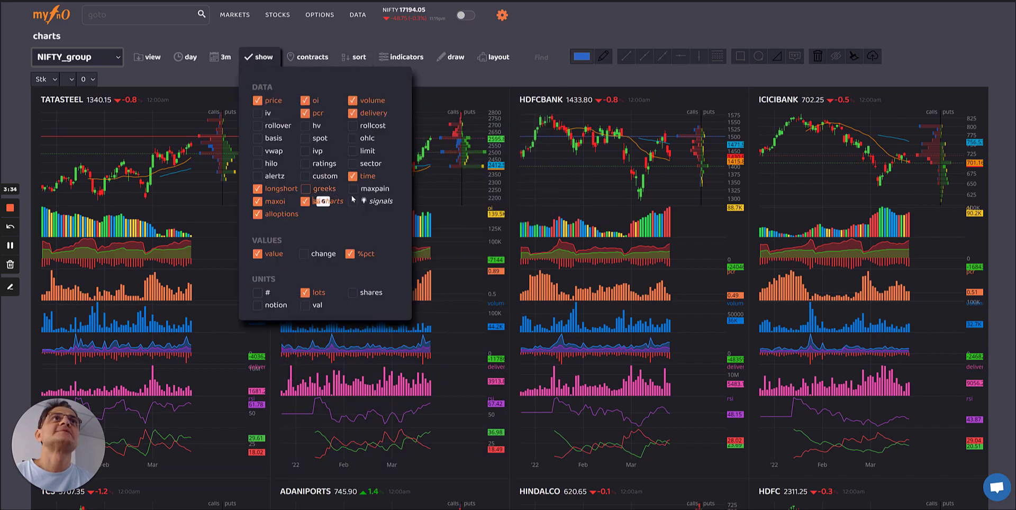
Show the signals tag list, then apply and clear the price_break_sma50 filter.
left_click(380, 202)
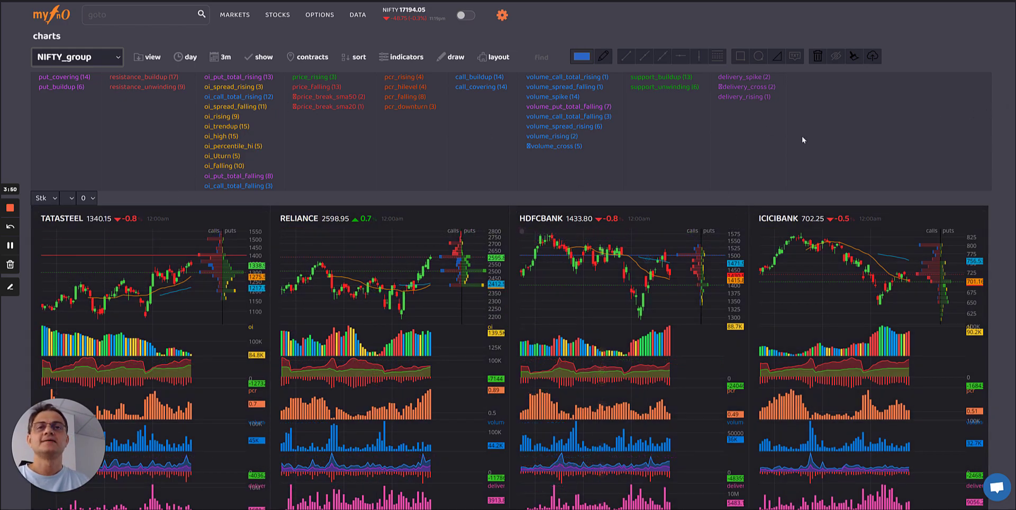
left_click(353, 98)
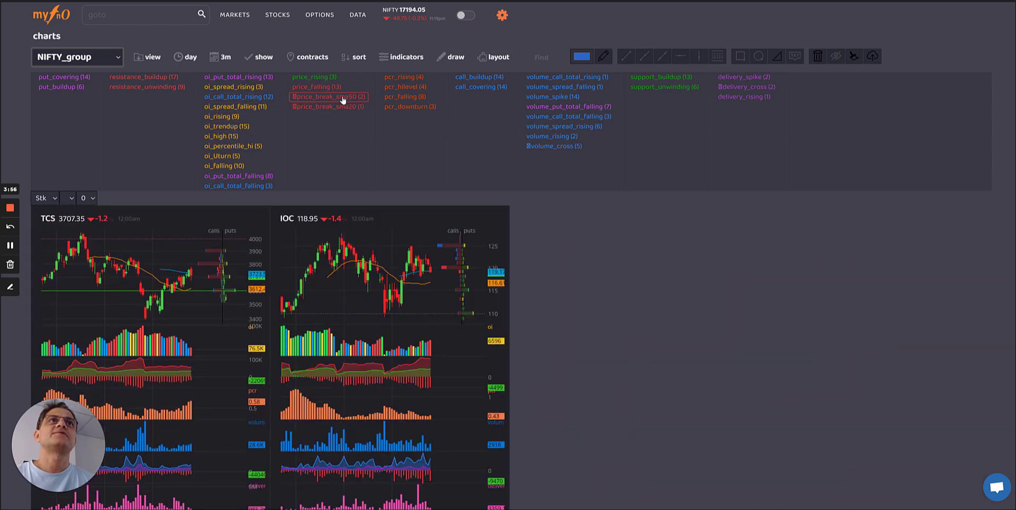
left_click(343, 99)
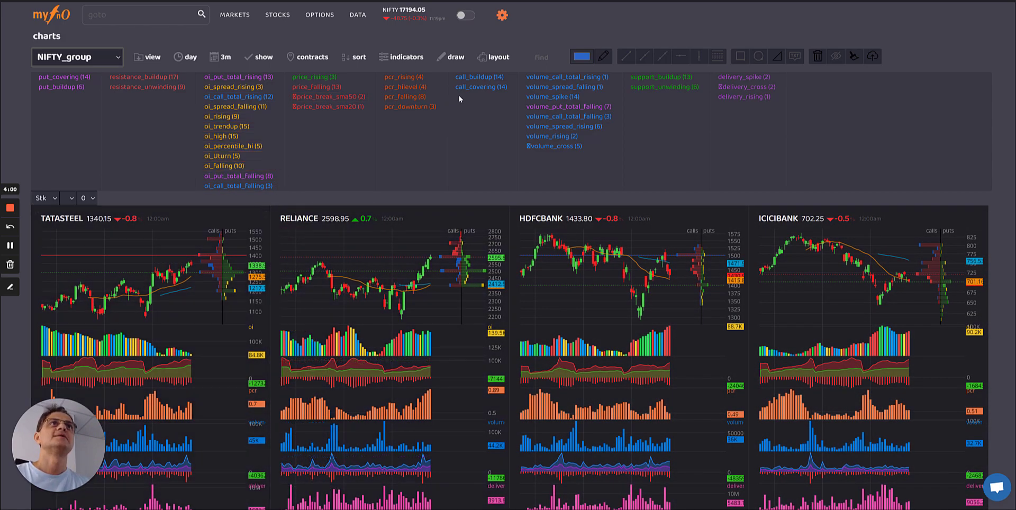
left_click(299, 57)
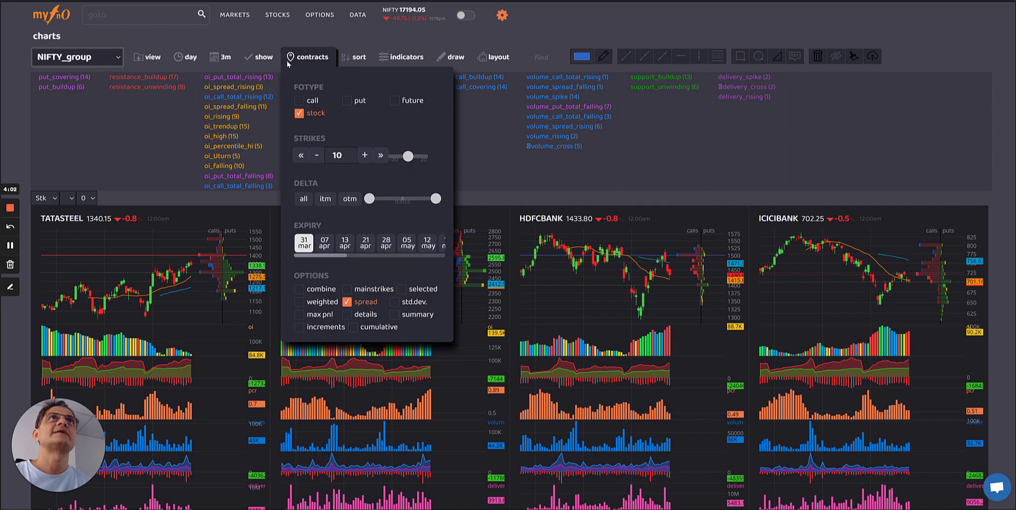
Close the contract settings and raise the indicators' %RANGE LEVEL from -1 to 5.
left_click(313, 59)
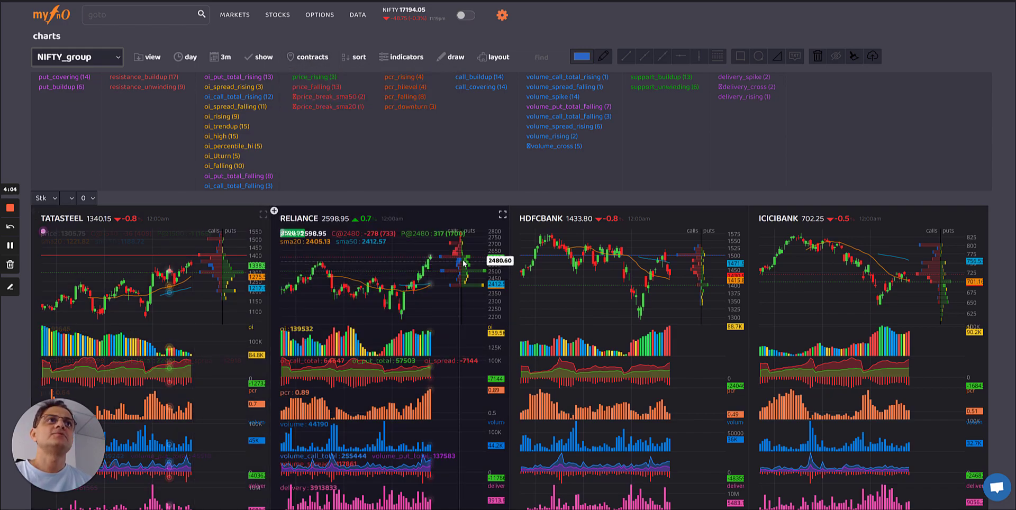
scroll(843, 164, "down", 1)
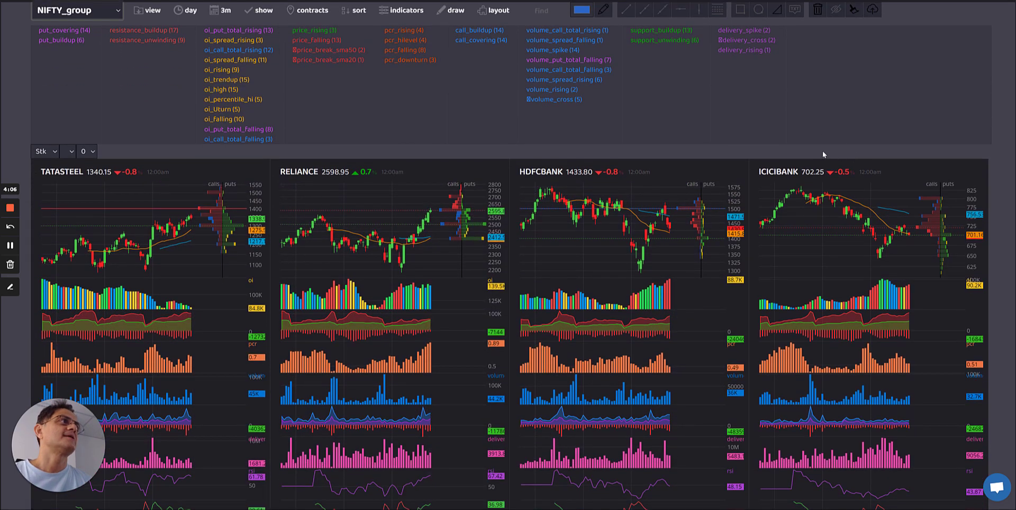
scroll(365, 97, "up", 1)
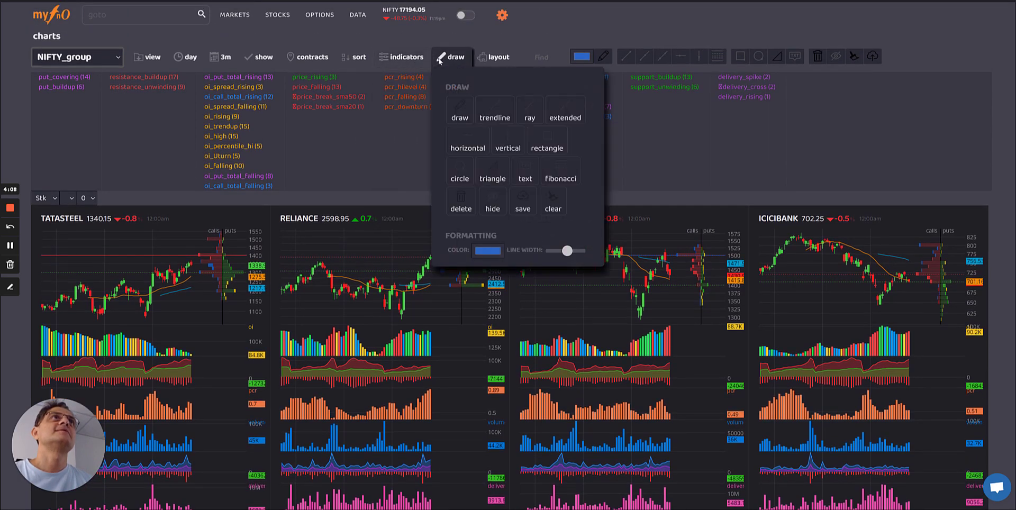
mouse_move(406, 61)
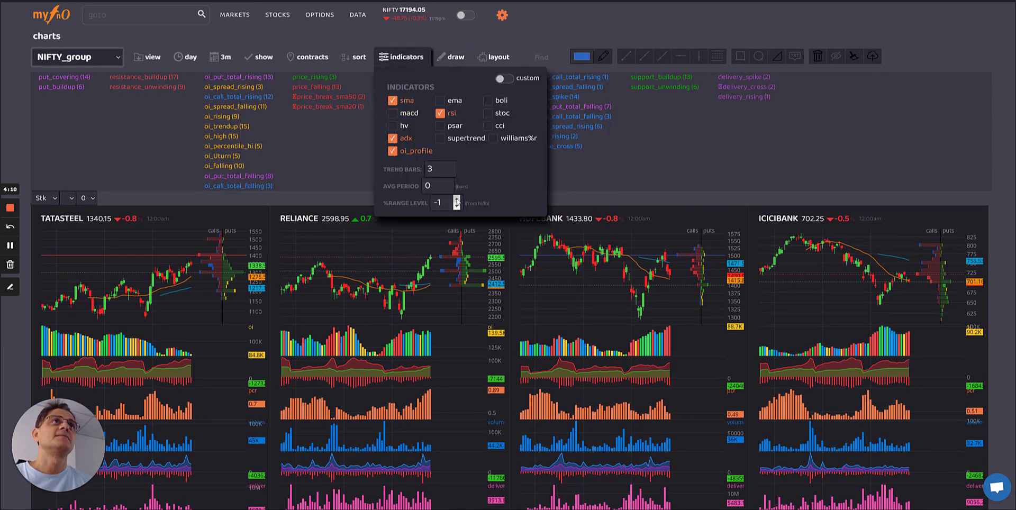
left_click(456, 200)
left_click(457, 199)
left_click(456, 200)
left_click(457, 200)
left_click(457, 200)
left_click(457, 200)
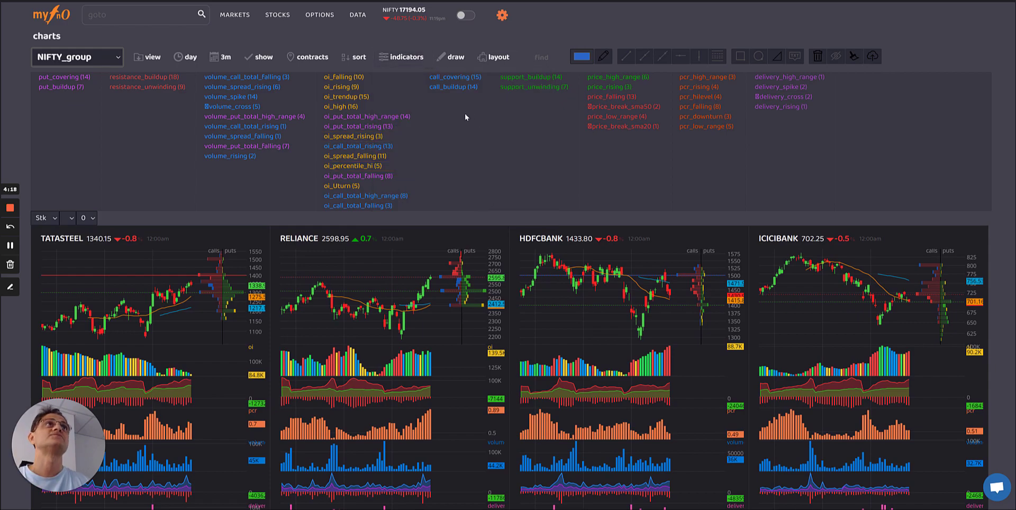
Scroll down and back up the chart grid to review the cards' signal tags.
scroll(851, 167, "down", 3)
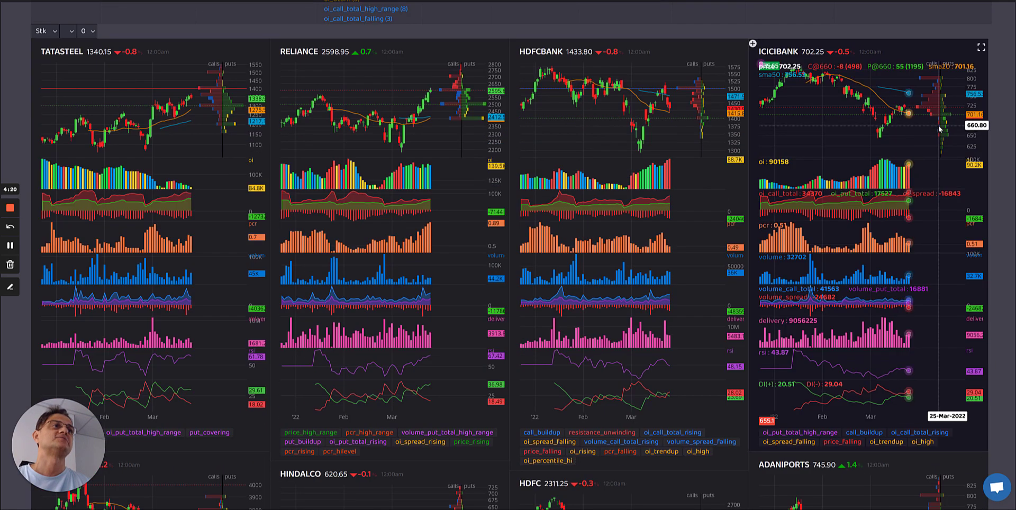
scroll(17, 140, "up", 2)
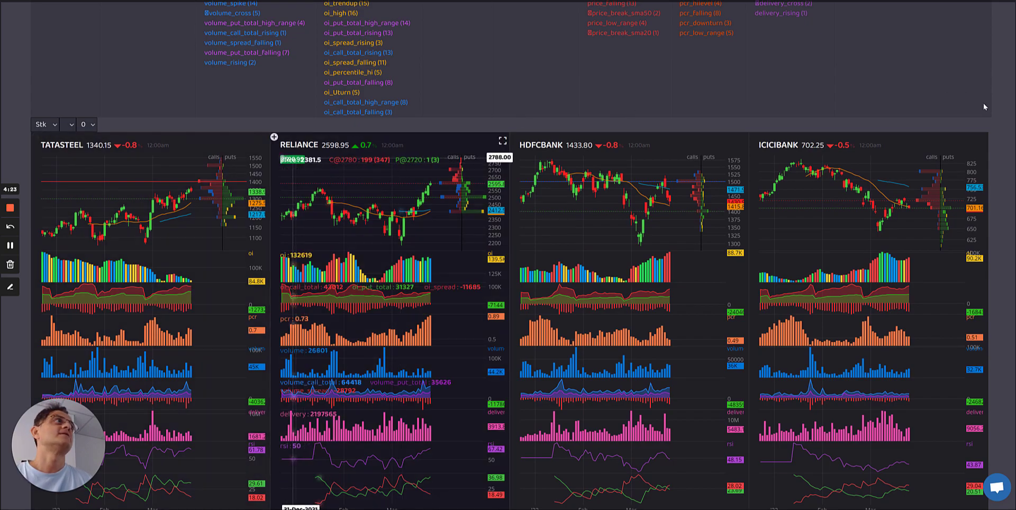
scroll(980, 105, "up", 2)
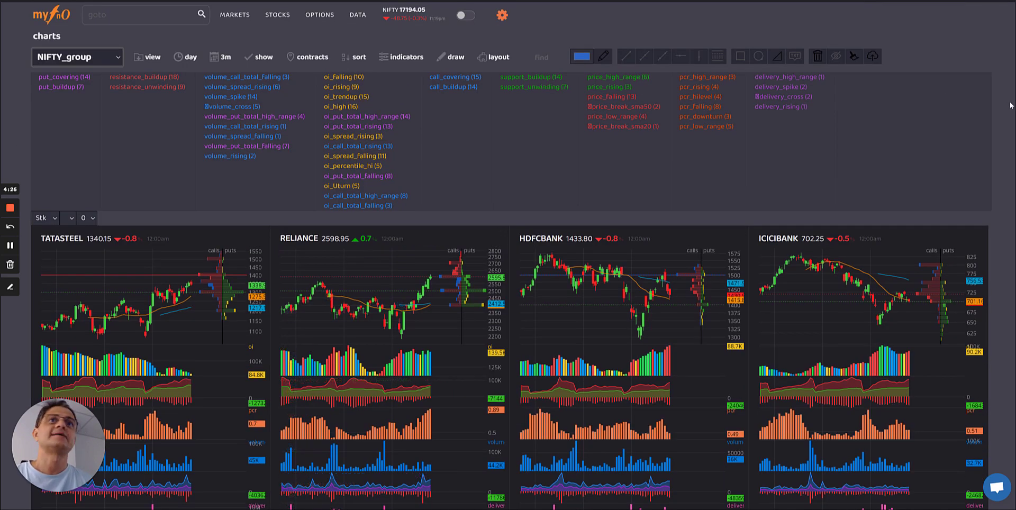
Save the current NIFTY_group chart setup as a view named 'allin1'.
mouse_move(148, 56)
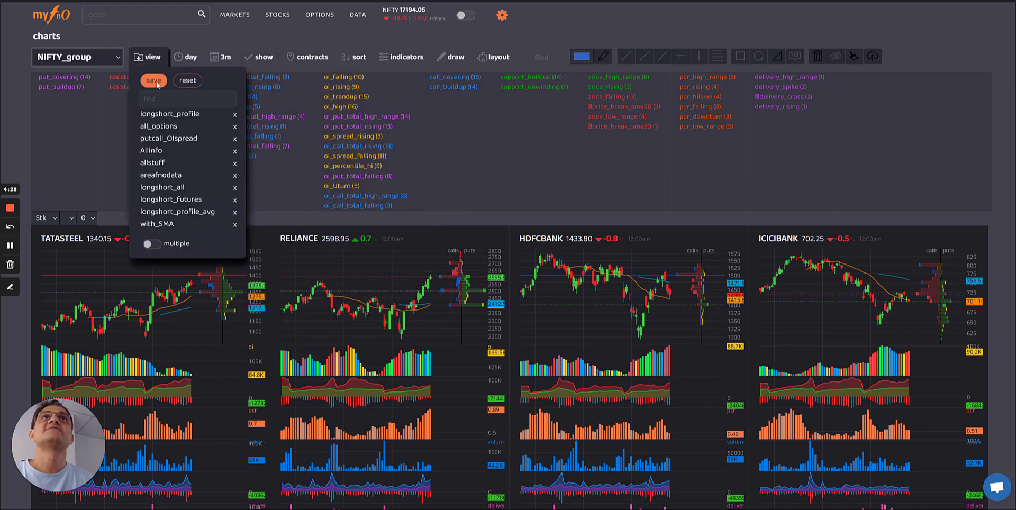
left_click(153, 80)
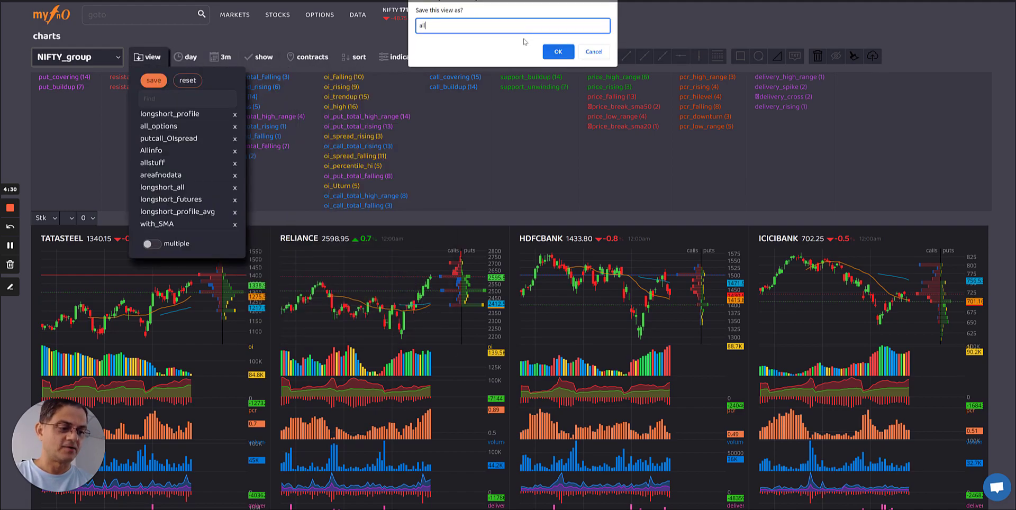
type("allin1")
key("Return")
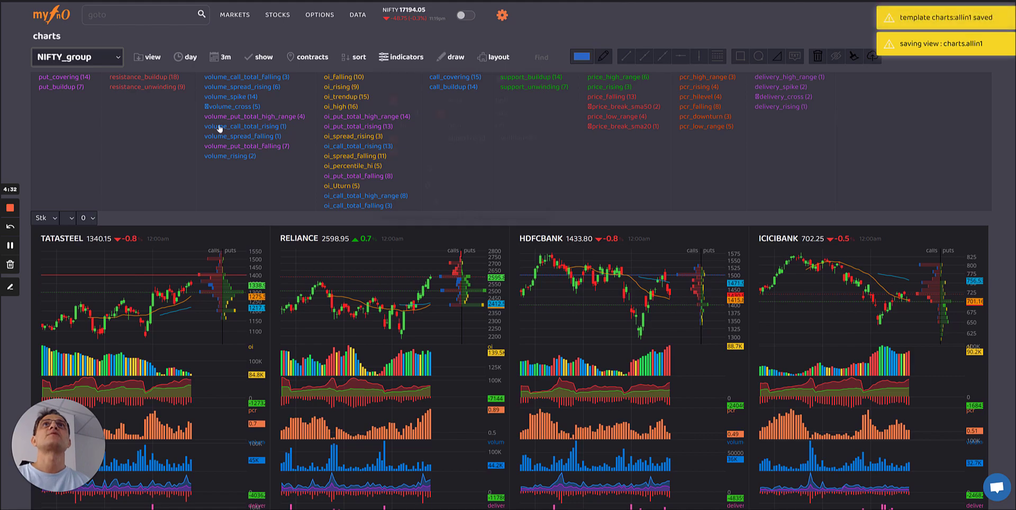
mouse_move(156, 60)
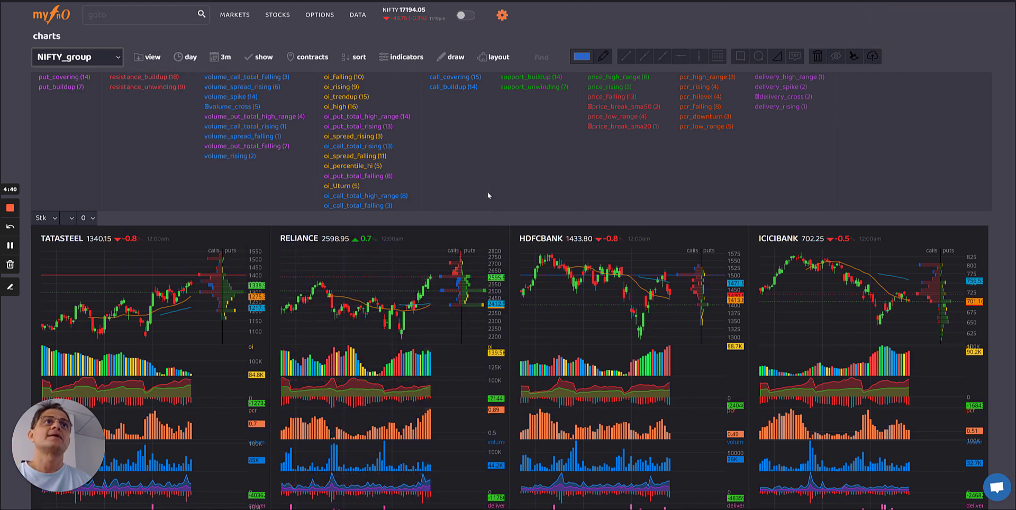
scroll(487, 173, "down", 2)
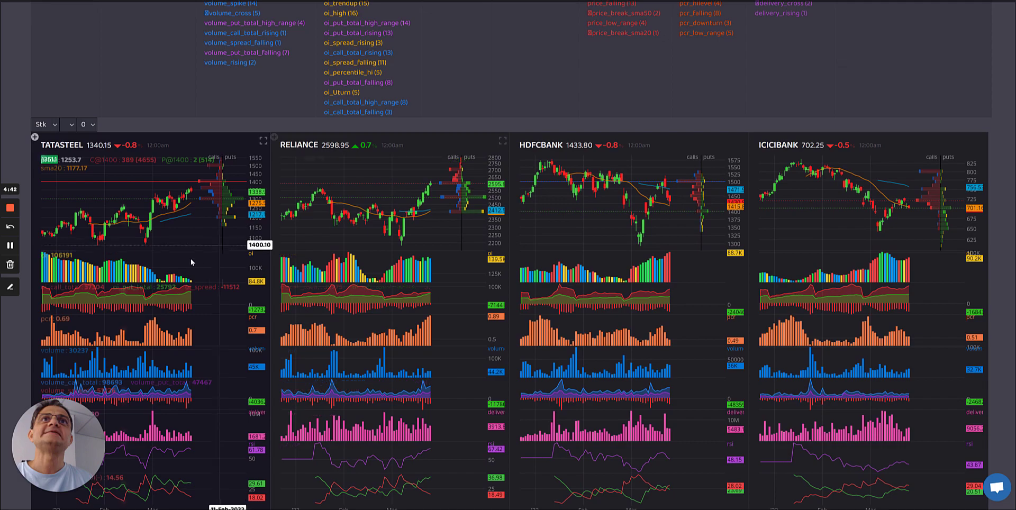
scroll(433, 138, "up", 2)
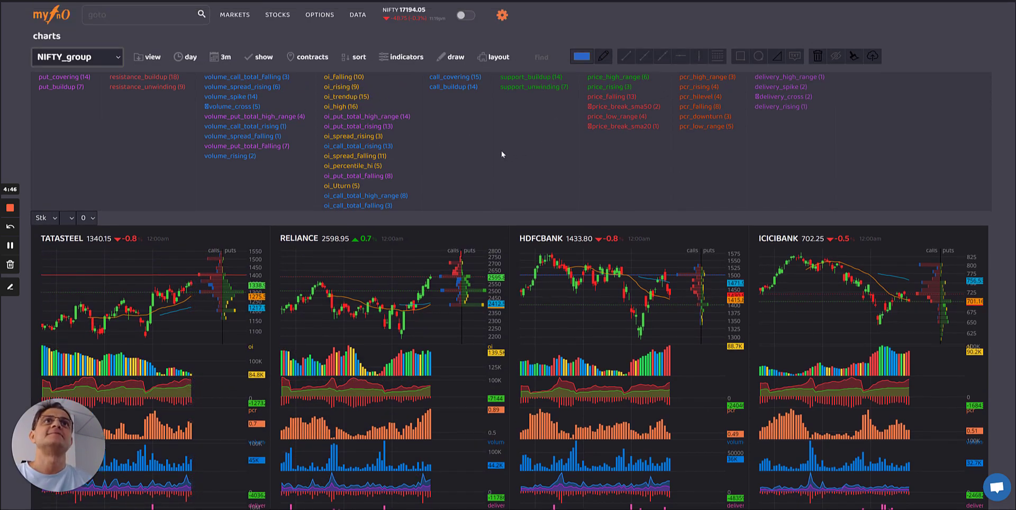
scroll(498, 154, "down", 3)
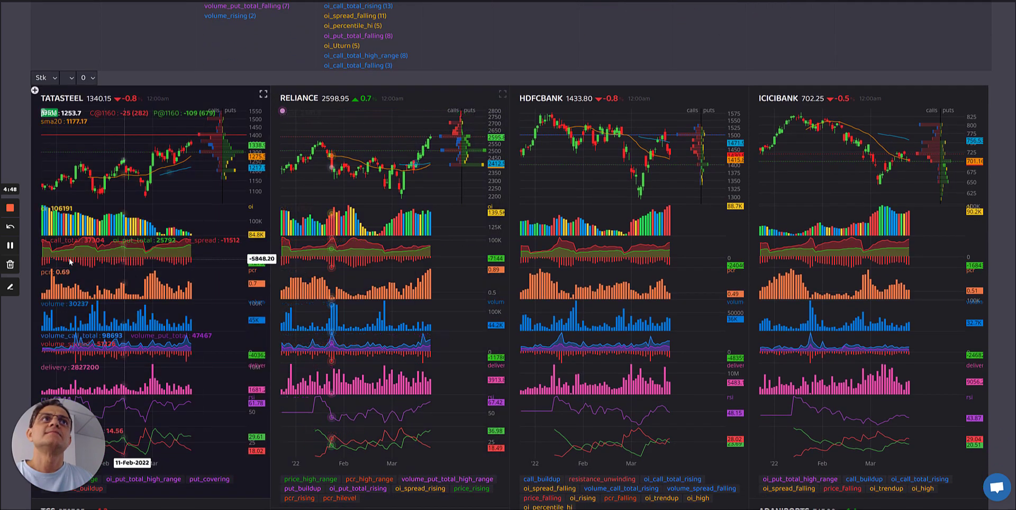
Scroll up to show signal scans like oi_trendup (15) and oi_falling (10) above the grid.
scroll(486, 94, "up", 3)
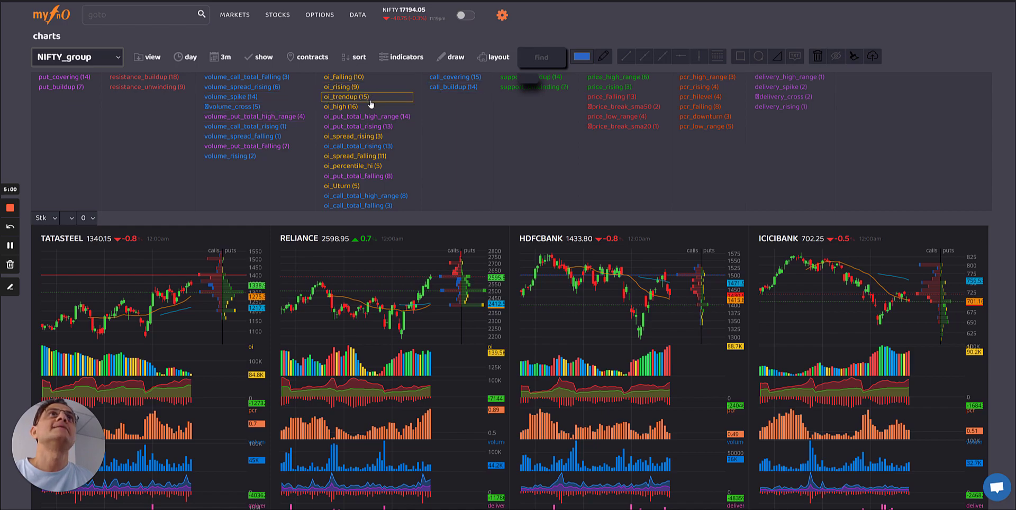
Filter by oi_spread_rising (3) to show only the RELIANCE, HINDALCO and POWERGRID cards.
left_click(360, 137)
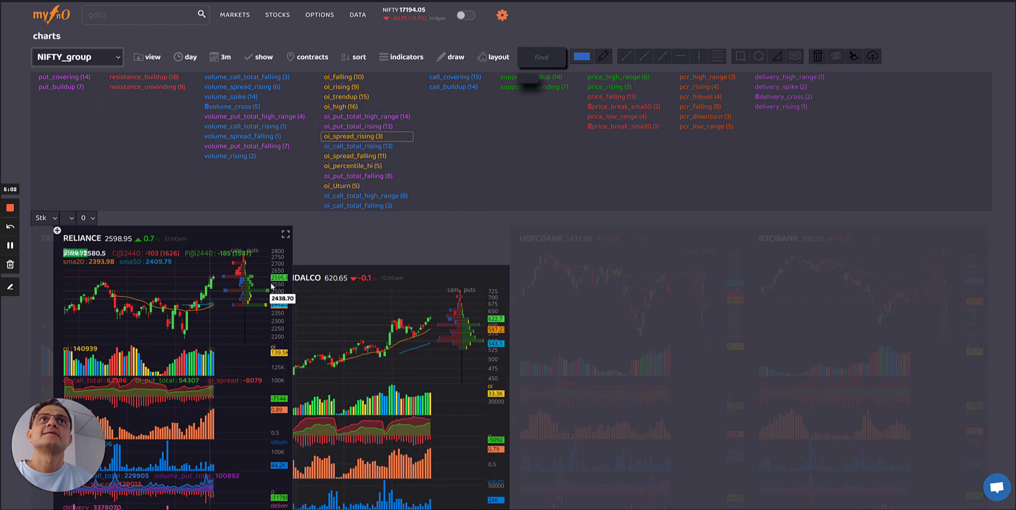
scroll(64, 371, "down", 3)
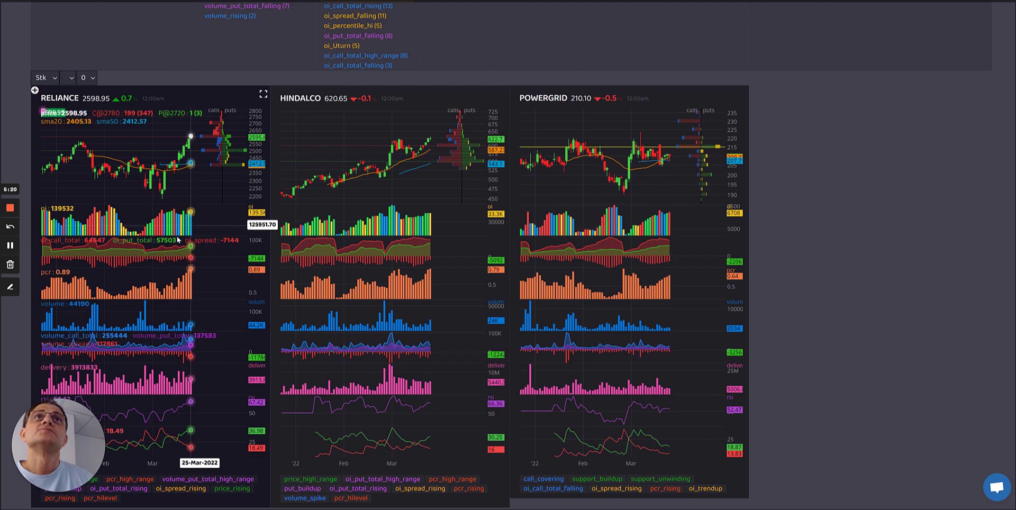
left_click(9, 286)
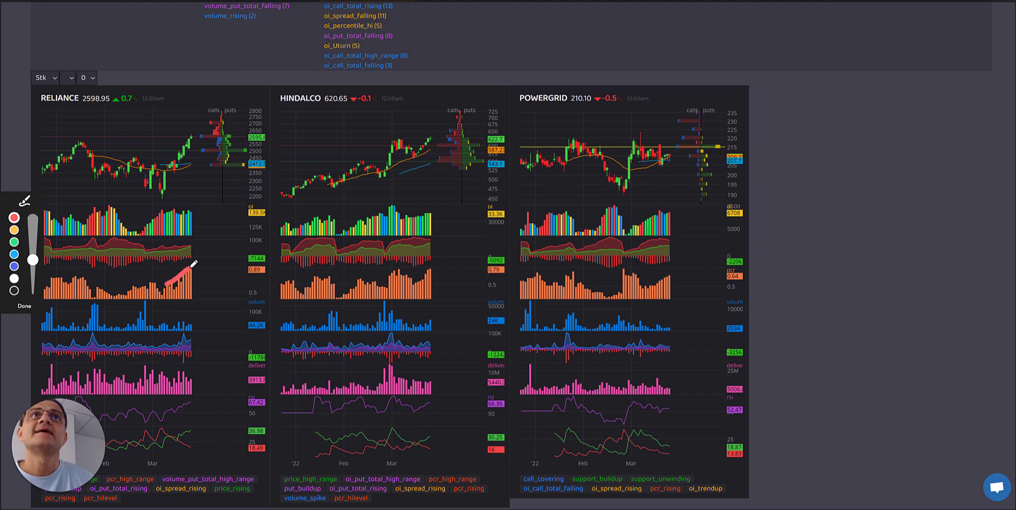
left_click_drag(182, 263, 207, 276)
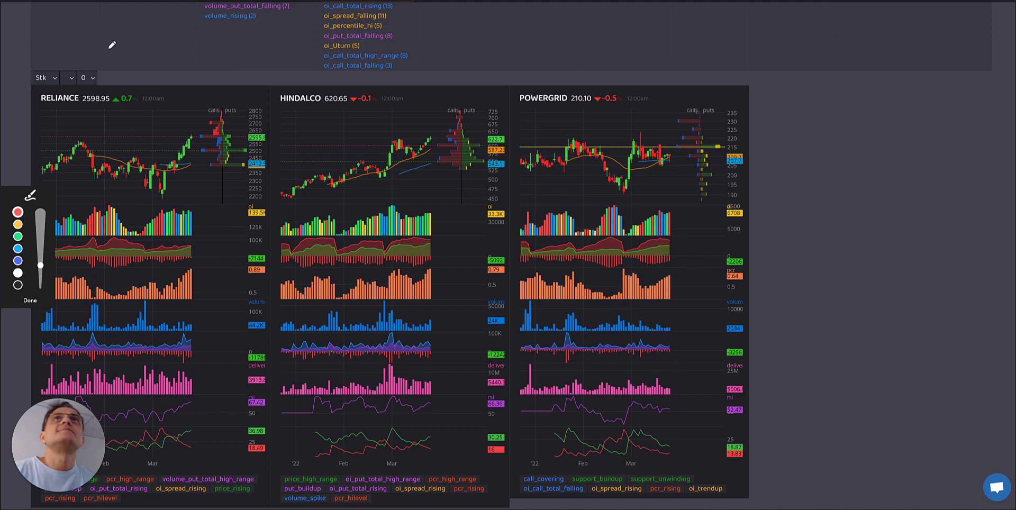
left_click(30, 300)
scroll(203, 67, "up", 3)
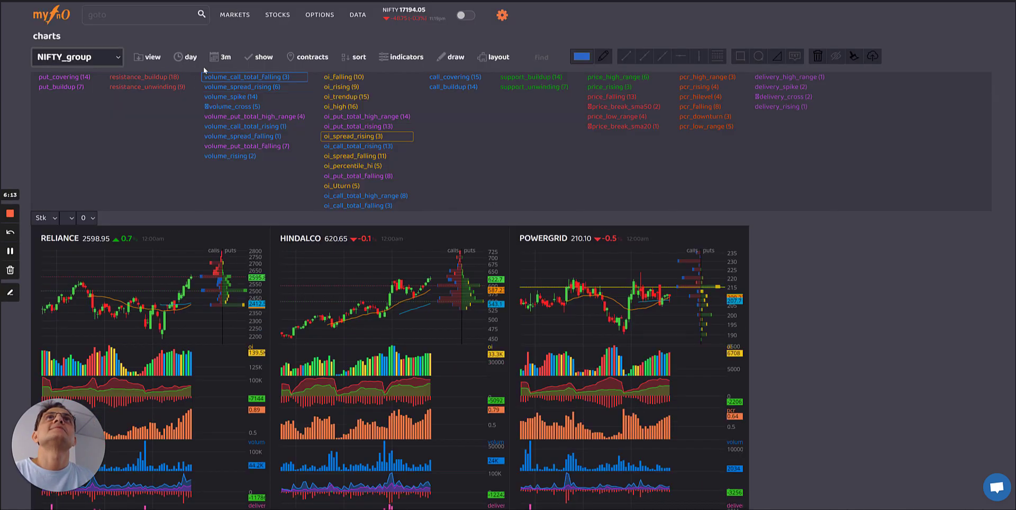
Swap the oi_spread_rising filter for delivery_spike to review JSWSTEEL and TITAN, then clear it.
left_click(383, 144)
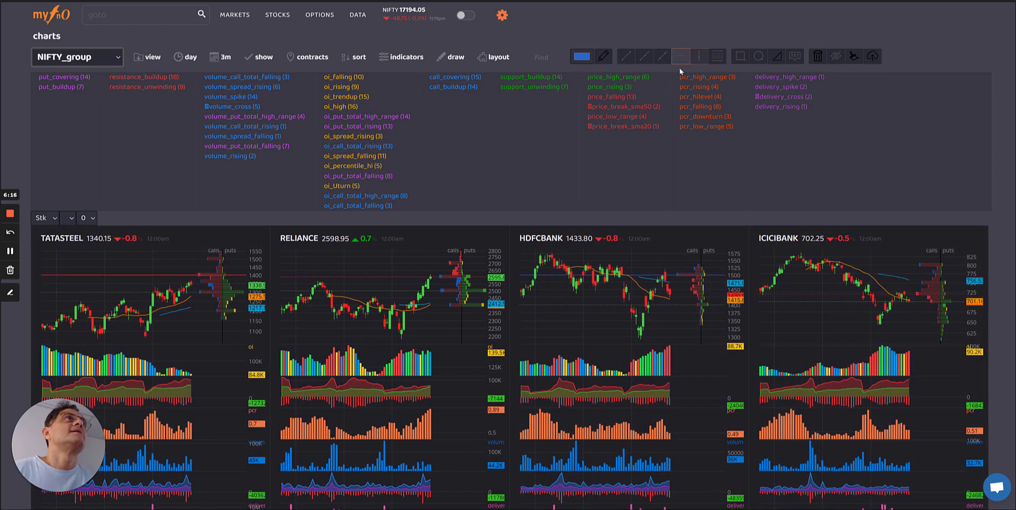
left_click(797, 88)
scroll(188, 286, "down", 2)
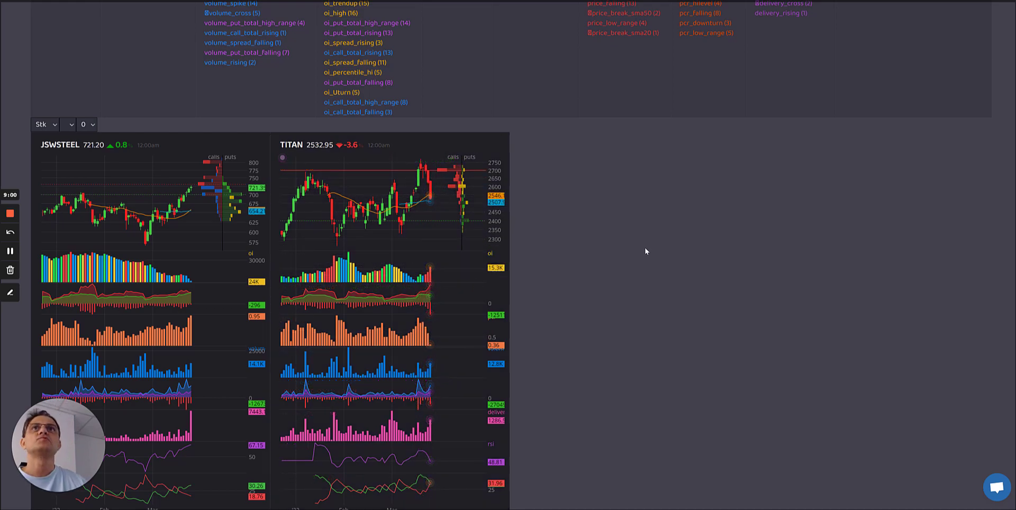
scroll(622, 267, "up", 2)
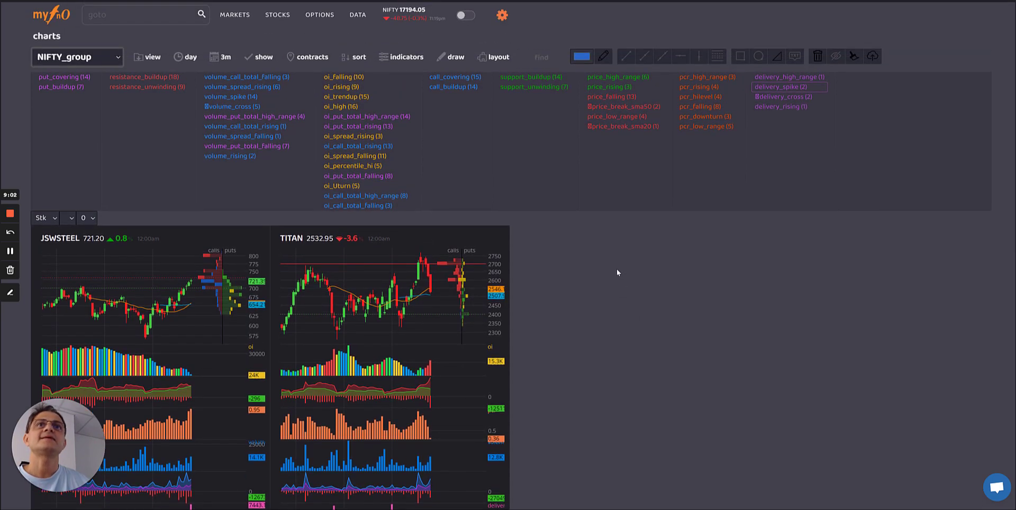
left_click(791, 88)
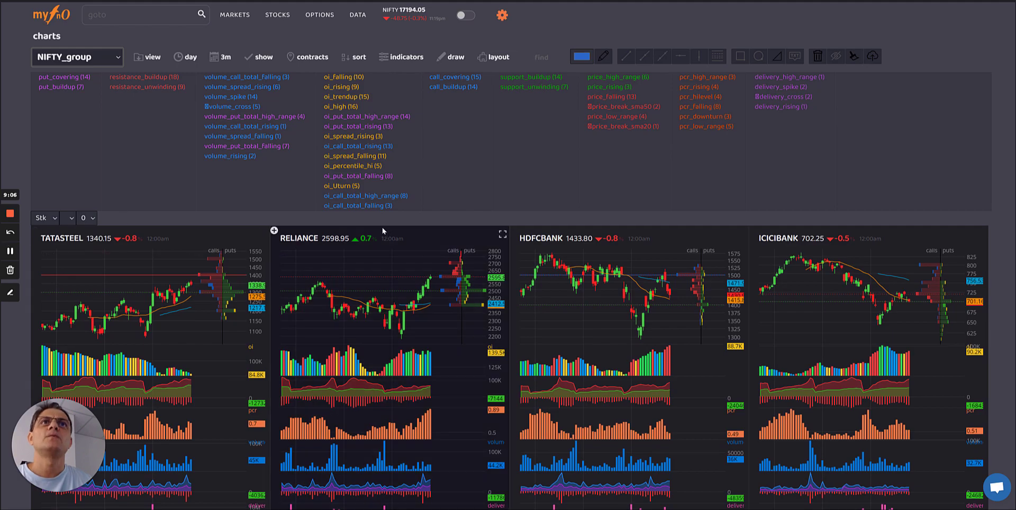
Scroll through the unfiltered TATASTEEL, RELIANCE, HDFCBANK and ICICIBANK cards.
scroll(164, 261, "down", 1)
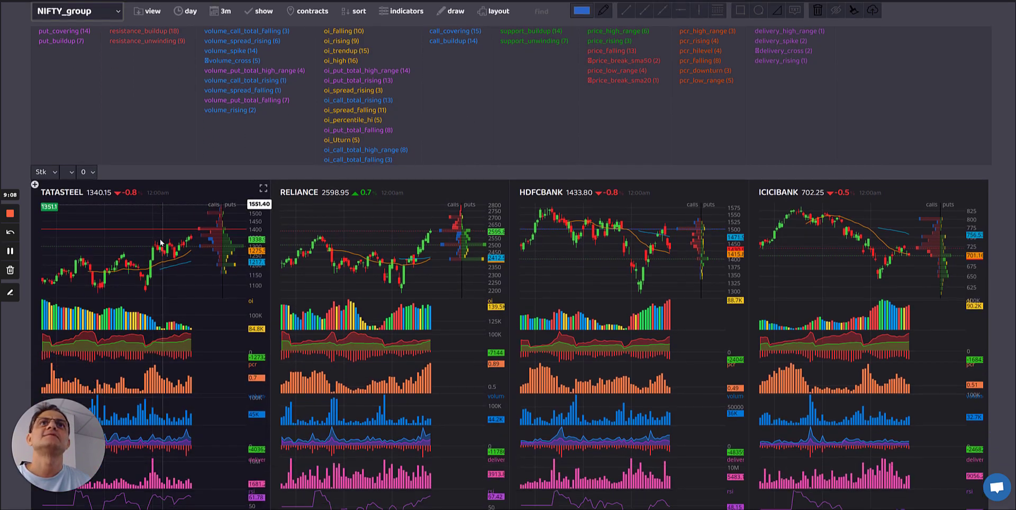
scroll(5, 371, "down", 2)
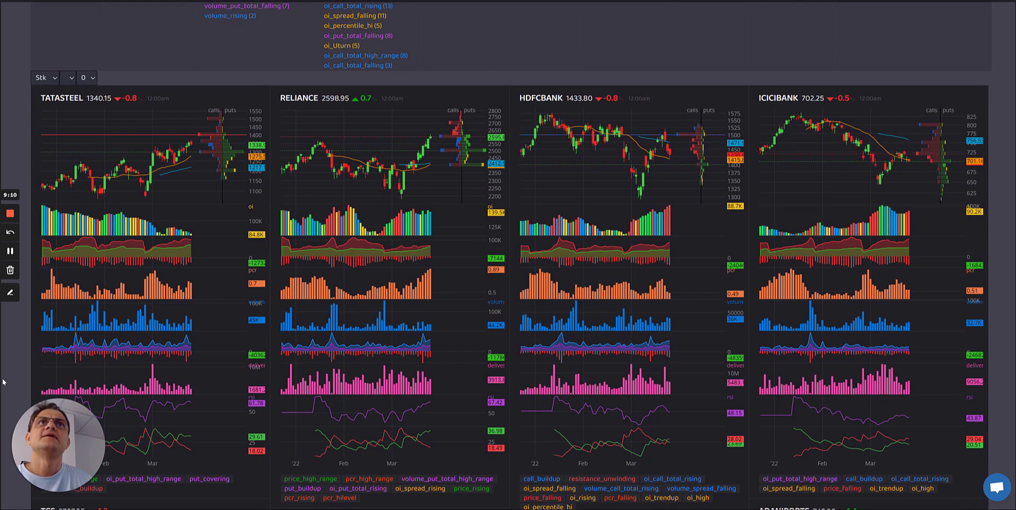
scroll(2, 381, "up", 3)
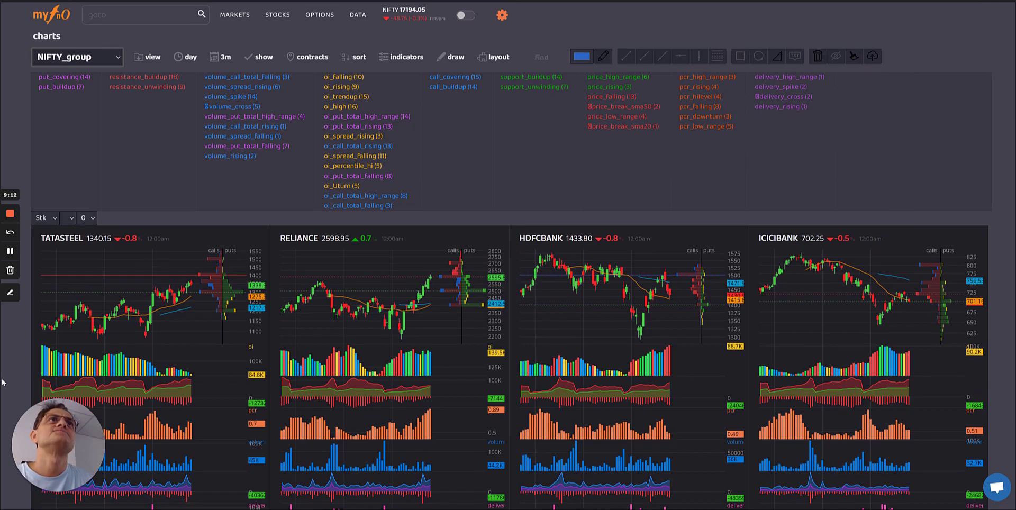
scroll(2, 382, "down", 5)
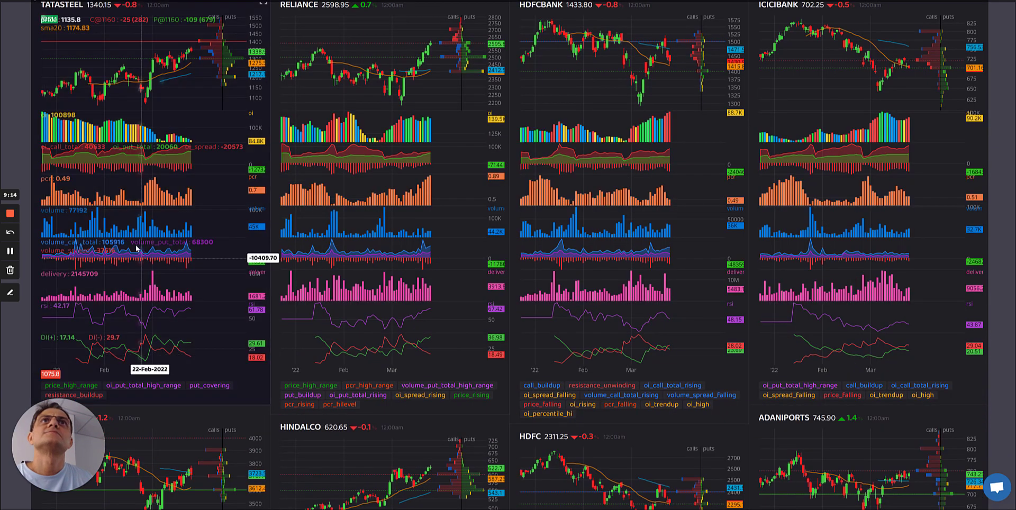
scroll(2, 332, "up", 3)
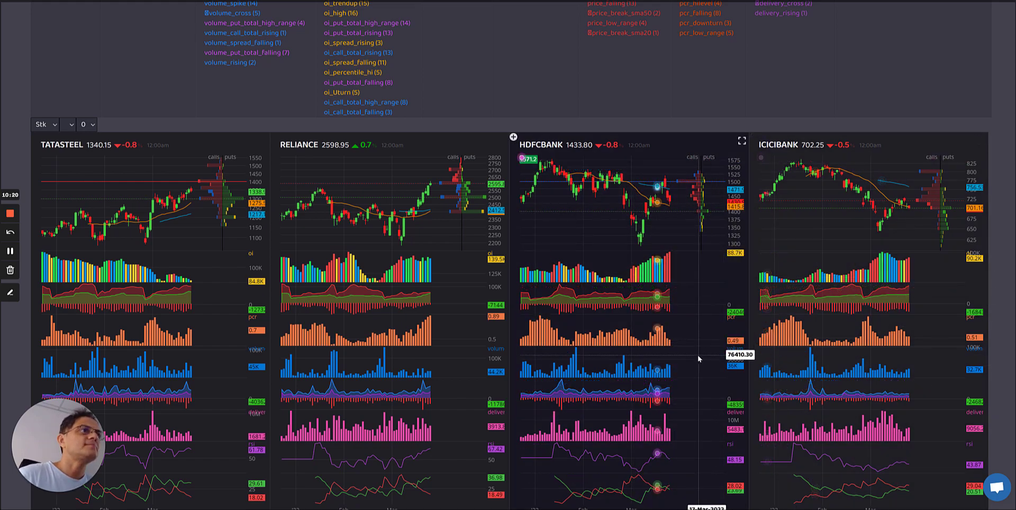
Scroll down past ICICIBANK to the TCS, HINDALCO, HDFC and ADANIPORTS row.
scroll(987, 355, "down", 2)
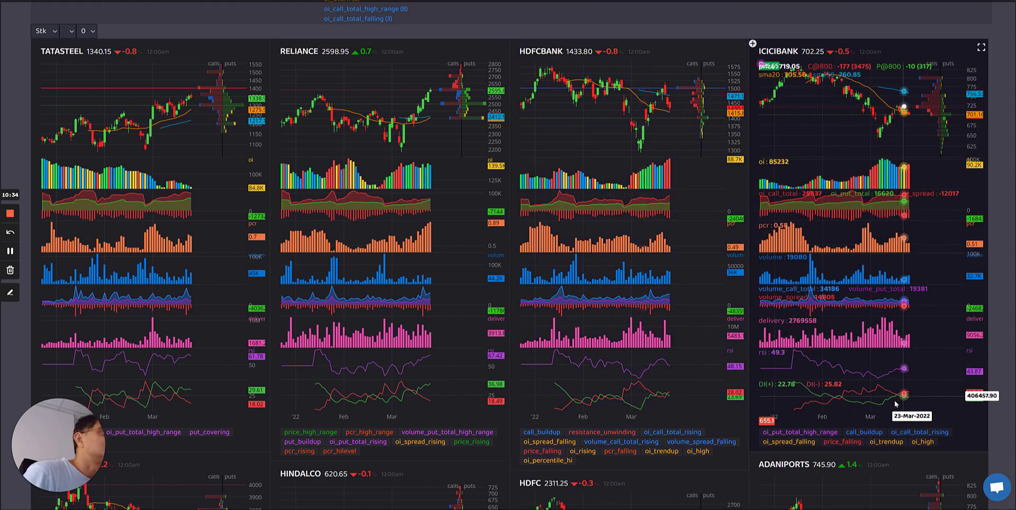
scroll(956, 275, "up", 2)
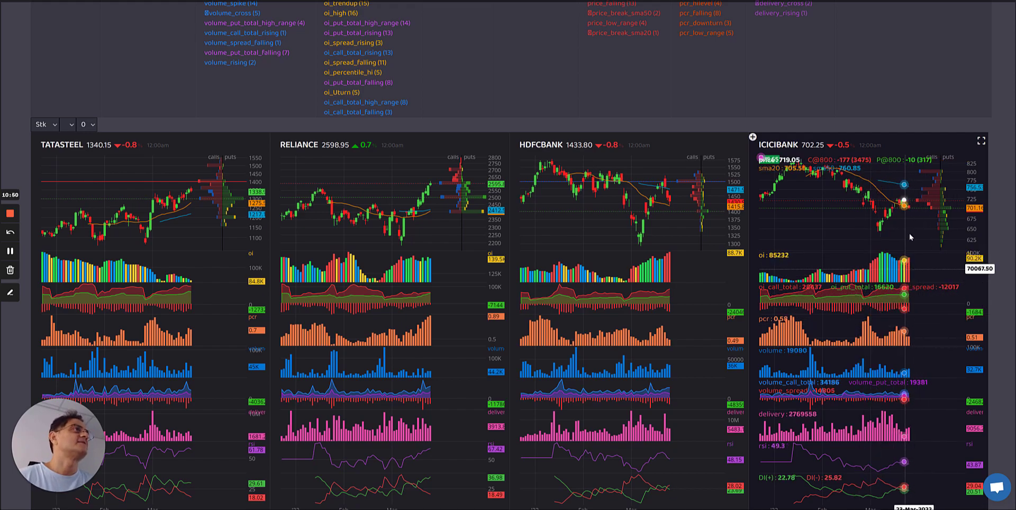
scroll(989, 290, "down", 7)
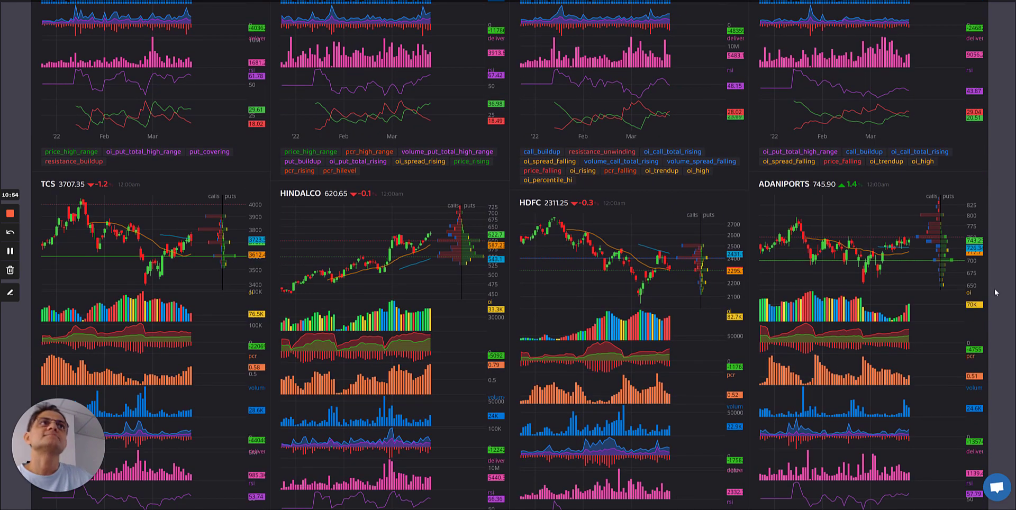
Scroll further down to the KOTAKBANK, ITC, SBIN and INFY row.
scroll(994, 292, "down", 2)
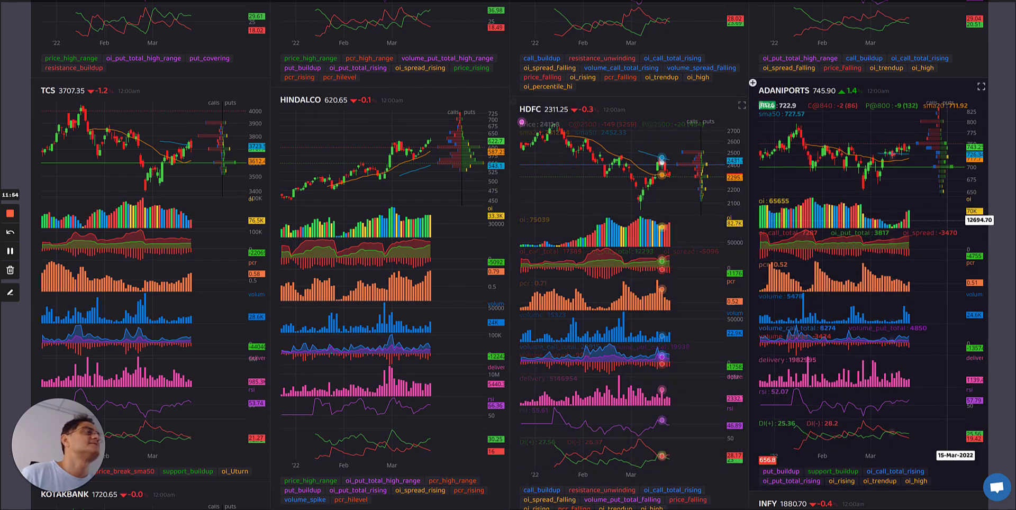
scroll(910, 94, "down", 3)
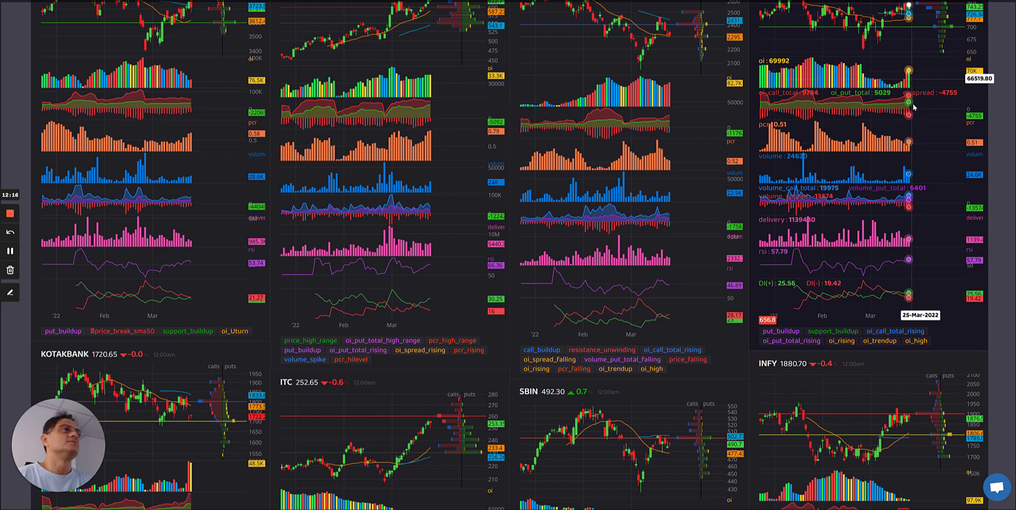
Scroll down past INFY to the HINDUNILVR, JSWSTEEL, TITAN and WIPRO row.
scroll(1010, 247, "down", 4)
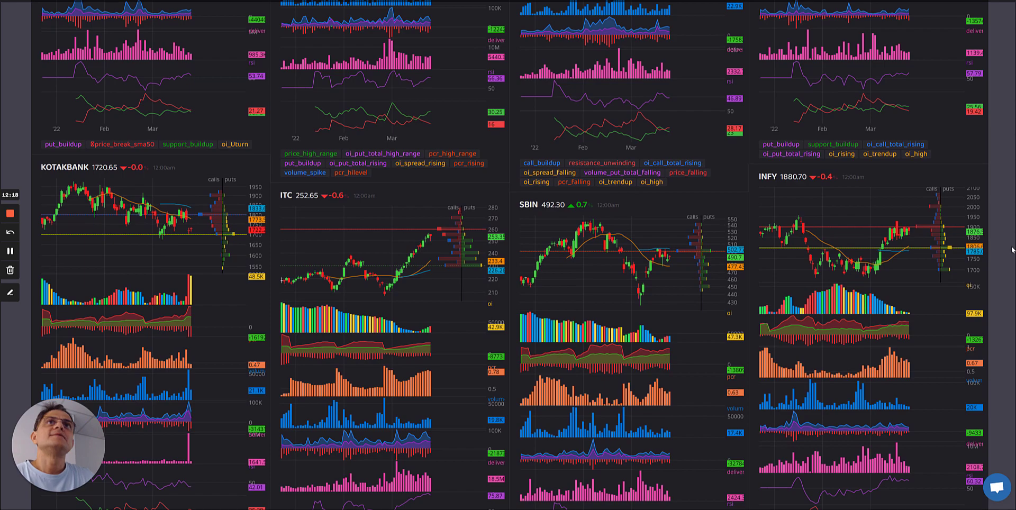
scroll(1011, 250, "down", 2)
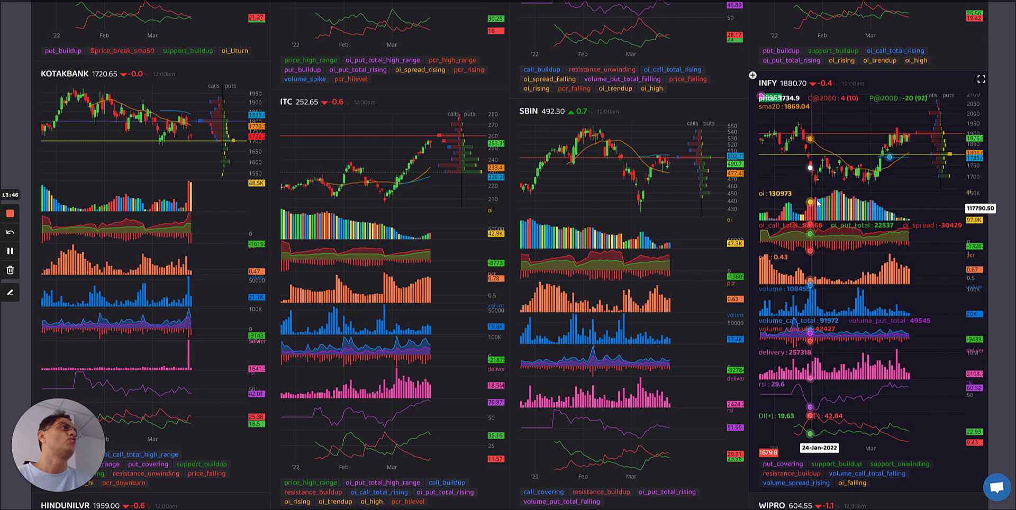
scroll(996, 219, "down", 3)
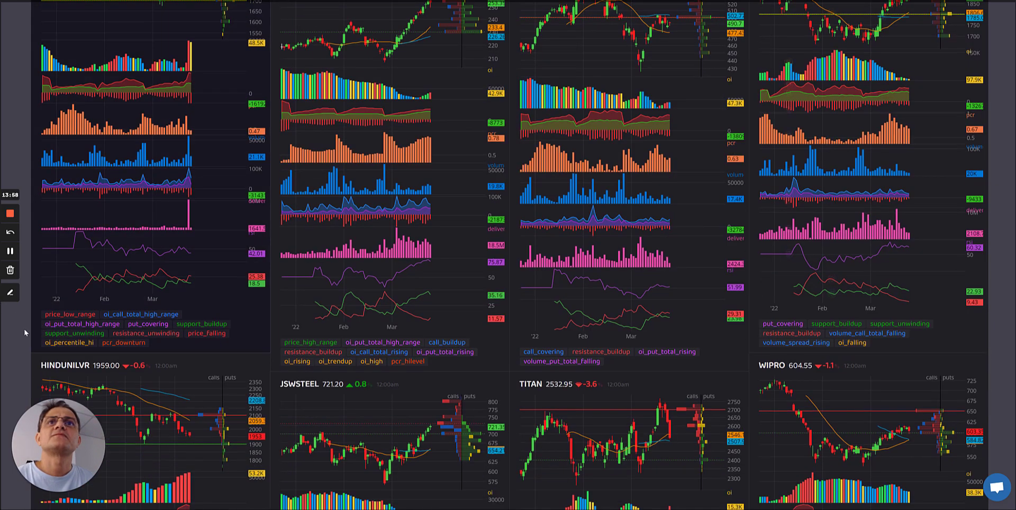
Scroll to the WIPRO card and read its 25-Mar-2022 values: 604.55 (−1.1), put_covering, oi_falling.
scroll(21, 333, "down", 4)
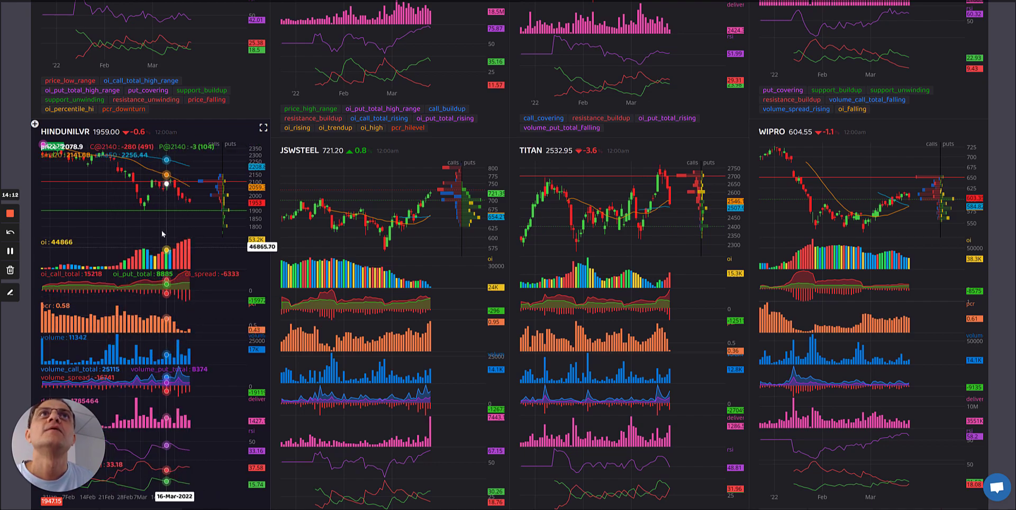
scroll(211, 332, "down", 3)
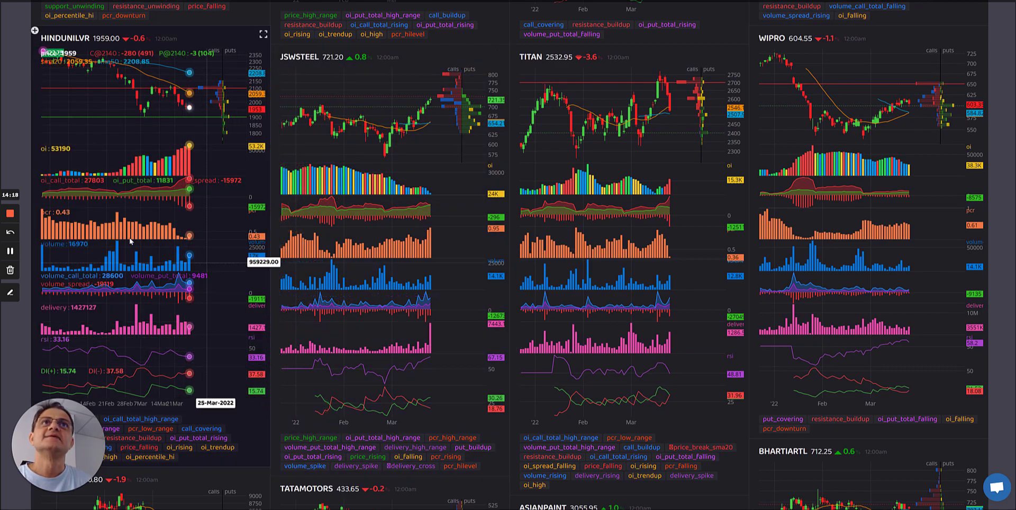
scroll(40, 110, "down", 2)
scroll(41, 110, "up", 2)
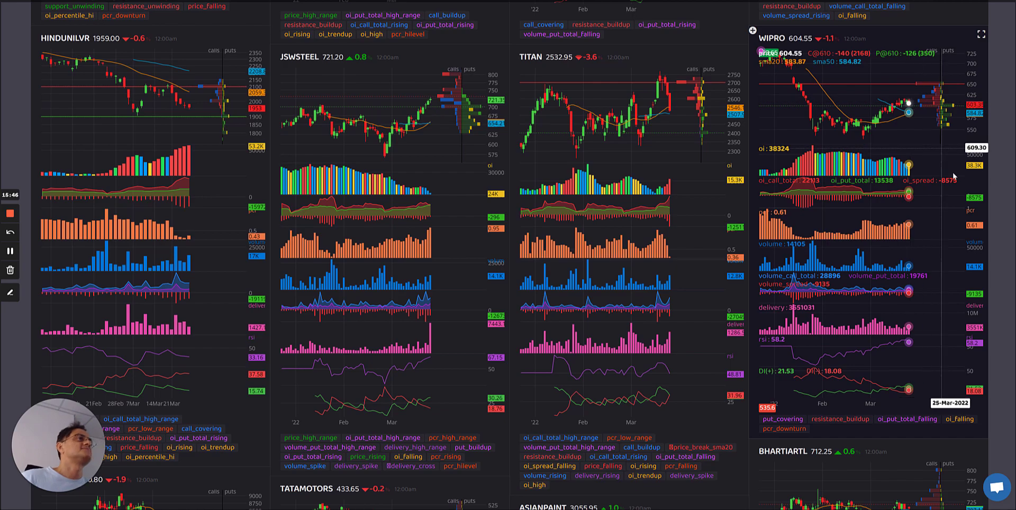
Scroll down to the MARUTI, TATAMOTORS, ASIANPAINT and BHARTIARTL row and read BHARTIARTL's 23-Mar-2022 values.
scroll(953, 175, "down", 3)
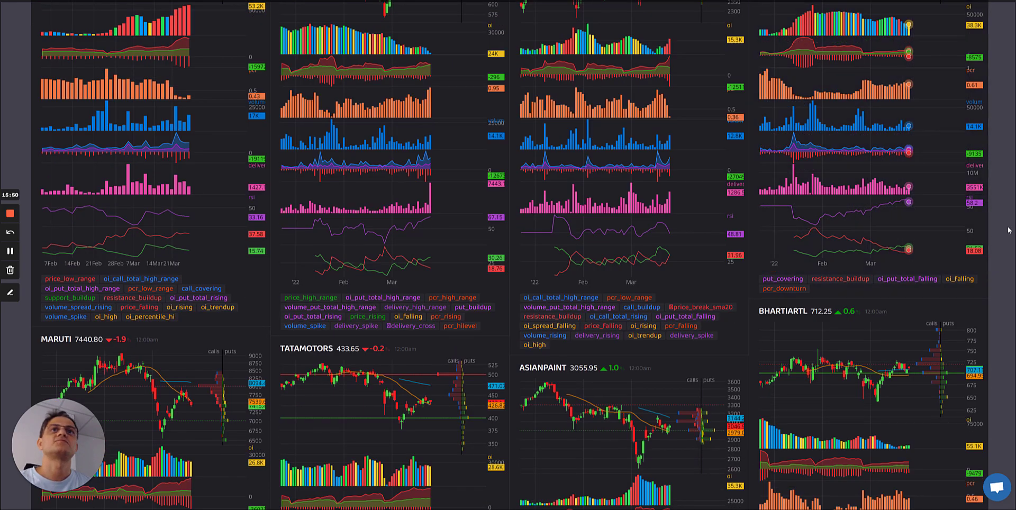
scroll(914, 226, "down", 5)
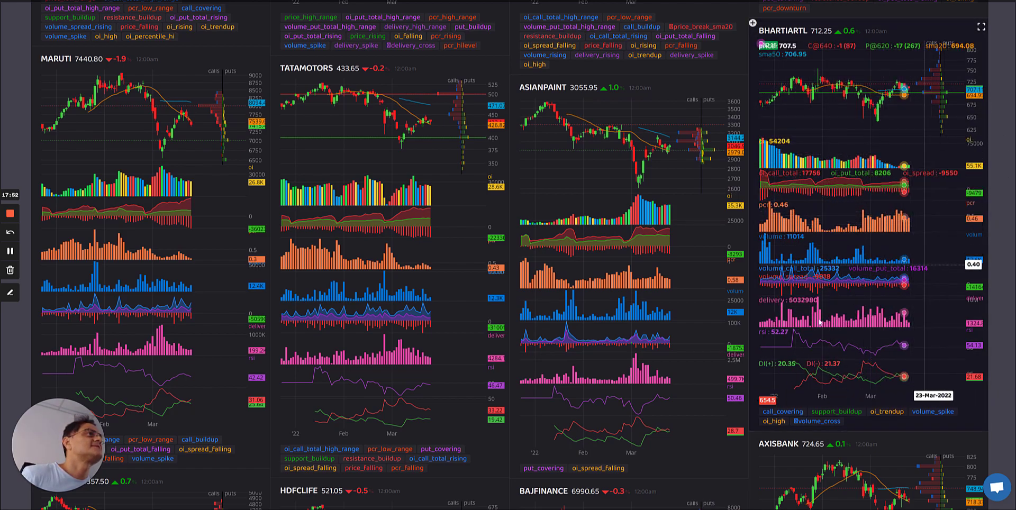
scroll(994, 204, "down", 2)
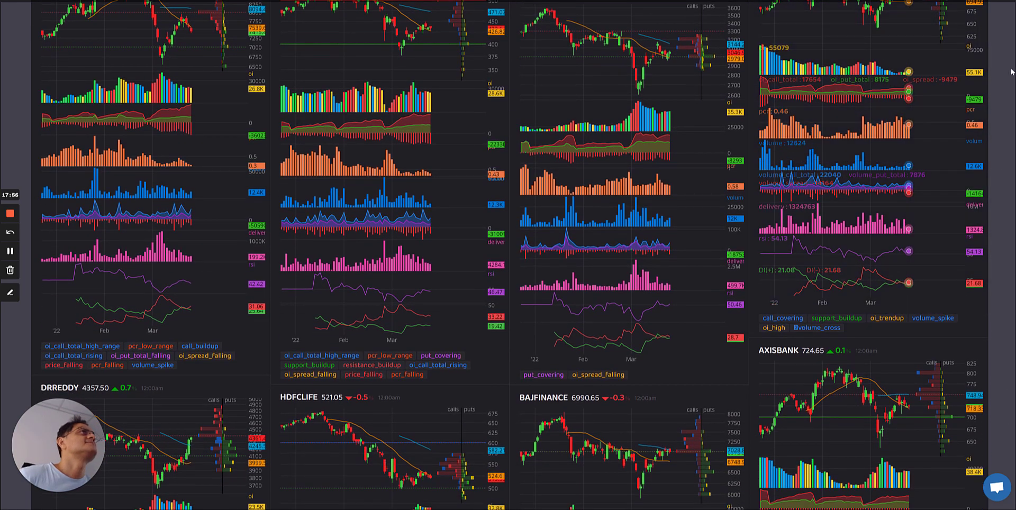
Read AXISBANK's 25-Mar-2022 values, then scroll on to the HCLTECH, TATACONSUM, M&M and UPL row.
scroll(1004, 69, "up", 1)
scroll(991, 226, "down", 2)
scroll(991, 226, "down", 5)
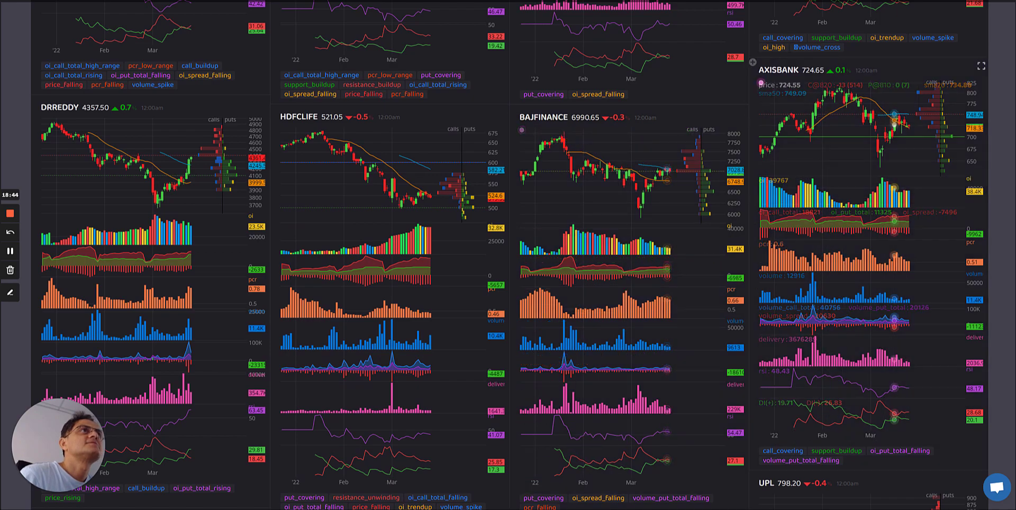
scroll(1005, 211, "down", 2)
scroll(1004, 213, "up", 2)
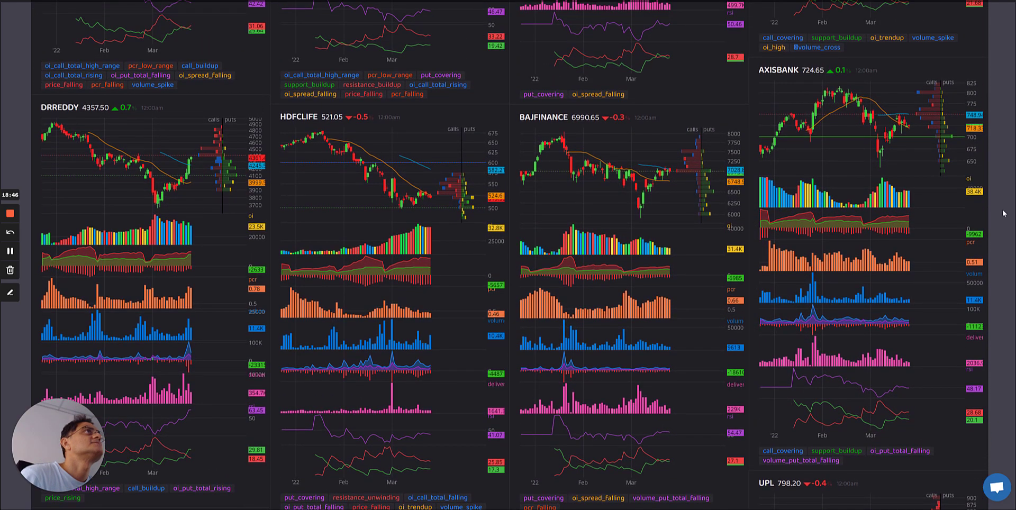
scroll(1004, 213, "down", 1)
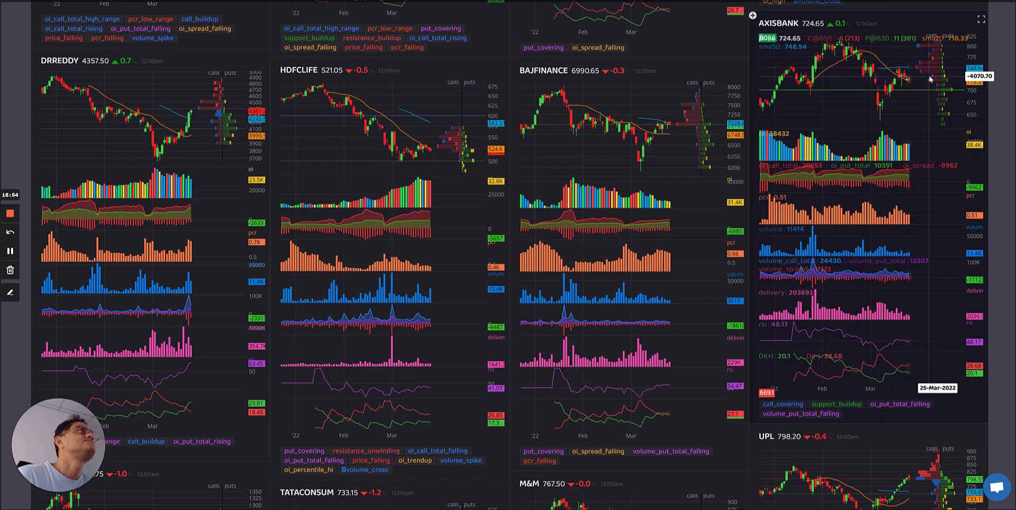
scroll(985, 167, "down", 2)
Read TATACONSUM's values (733.15, PCR 0.45) and UPL's (798.20, −0.4, call_buildup).
scroll(985, 167, "down", 10)
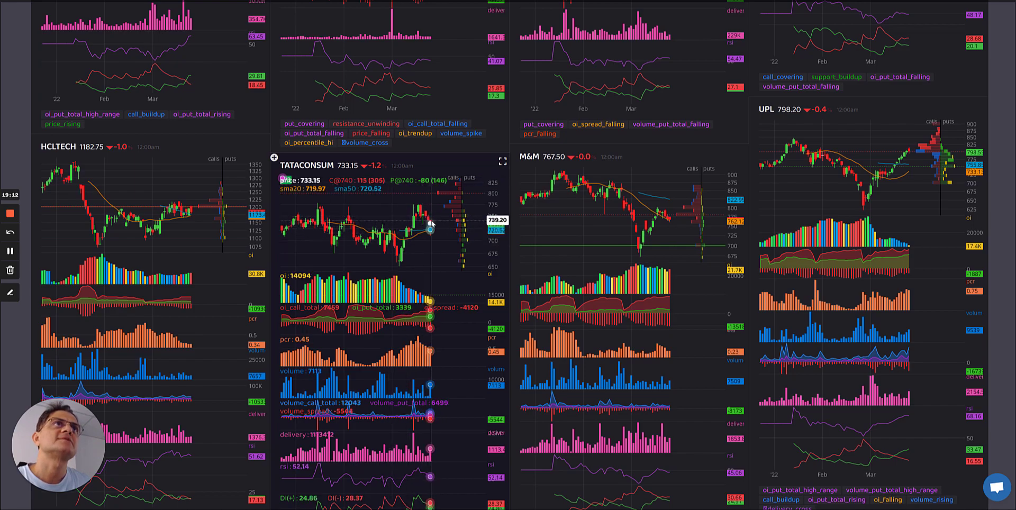
mouse_move(310, 167)
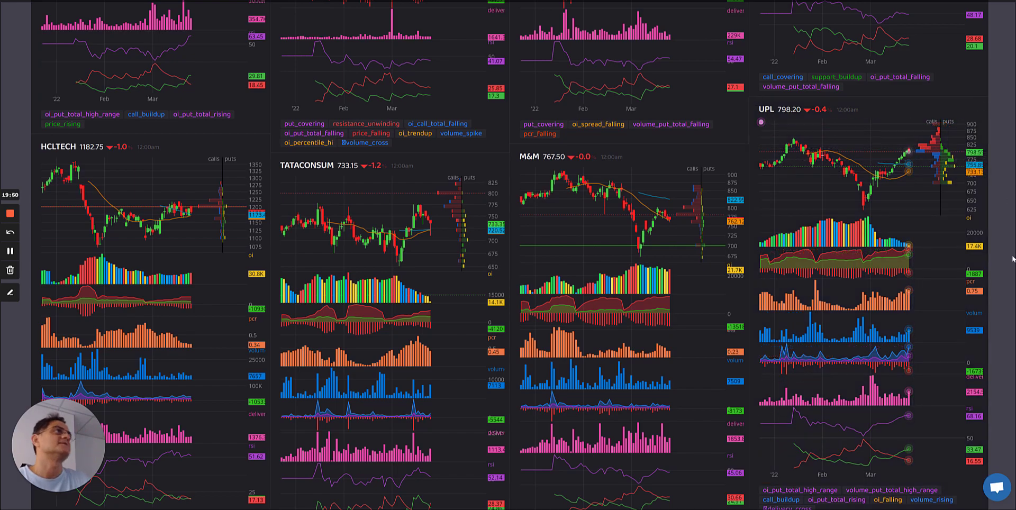
Scroll past INDUSINDBK–TECHM to SUNPHARMA 902.85, LT 1756.45, COALINDIA 186.25 and CIPLA 1017.75.
scroll(1005, 248, "down", 4)
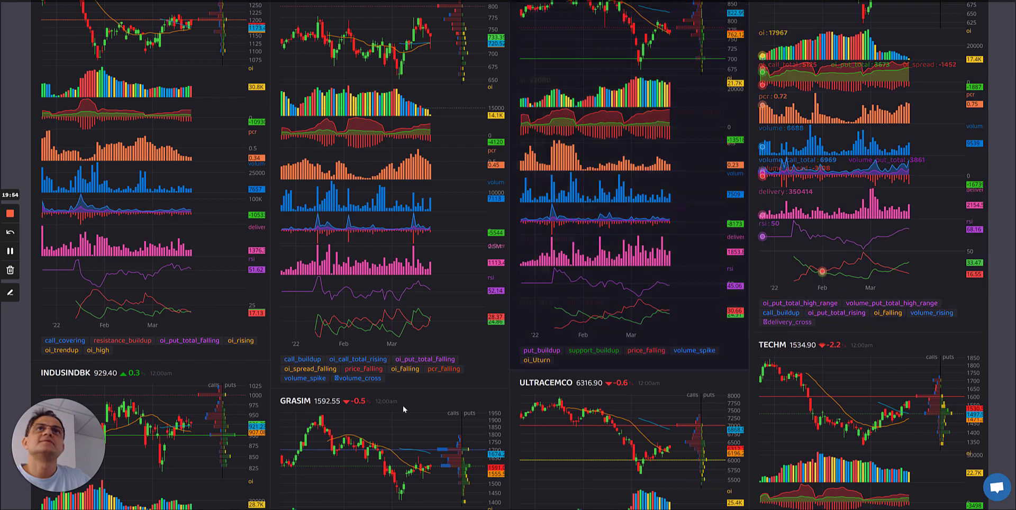
scroll(2, 370, "down", 2)
scroll(2, 369, "down", 4)
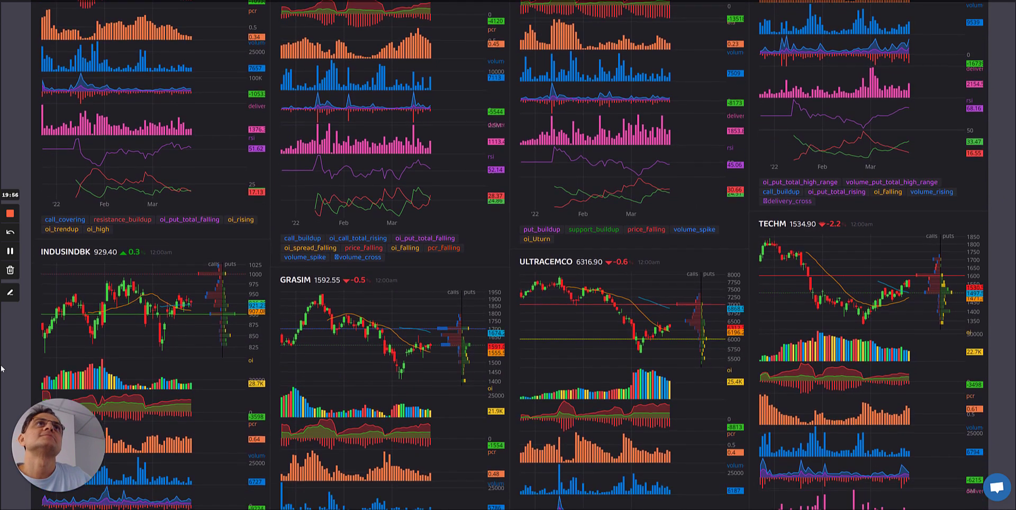
scroll(2, 369, "down", 1)
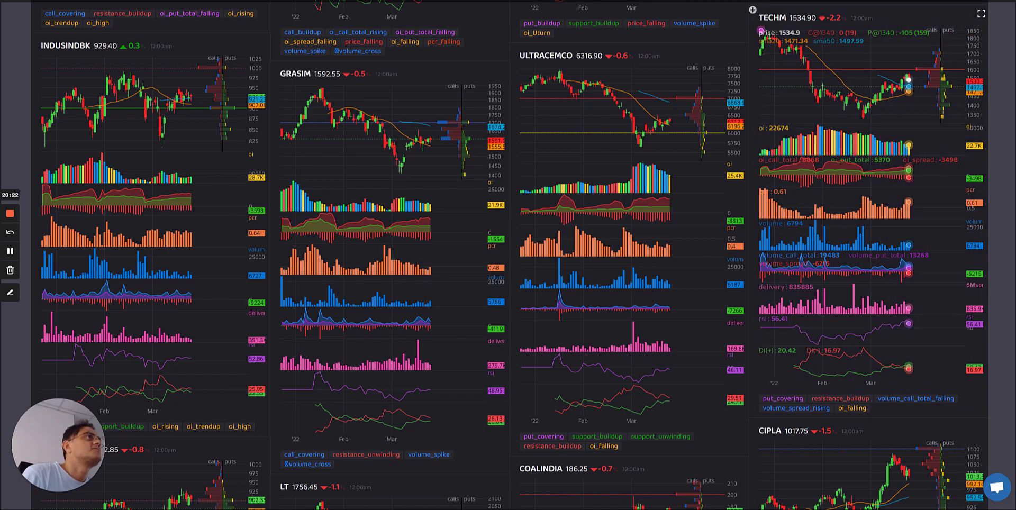
scroll(999, 249, "down", 3)
scroll(999, 248, "down", 3)
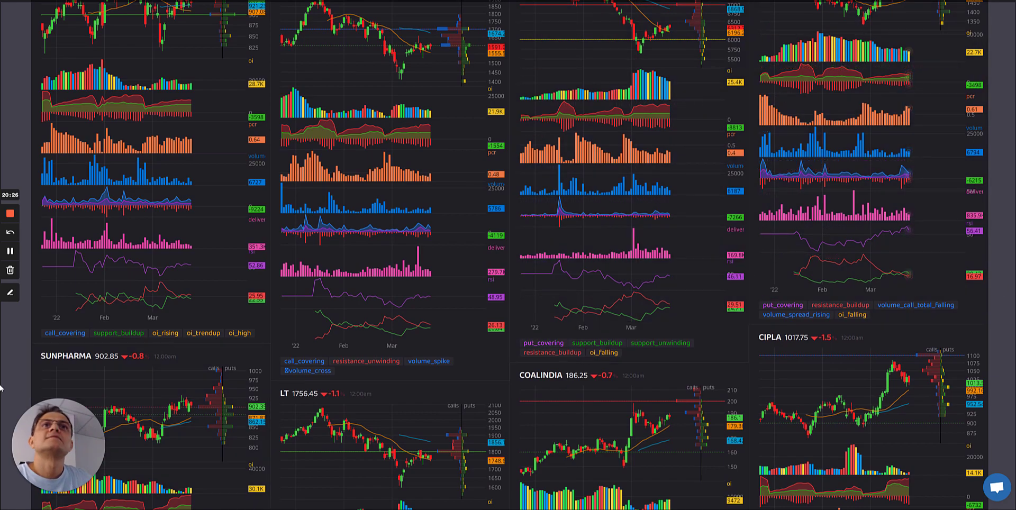
scroll(1, 388, "down", 5)
Read CIPLA's OI, PCR, volume and RSI, then reach the HEROMOTOCO, BAJAJ-AUTO, BAJAJFINSV, DIVISLAB row.
scroll(1, 388, "down", 5)
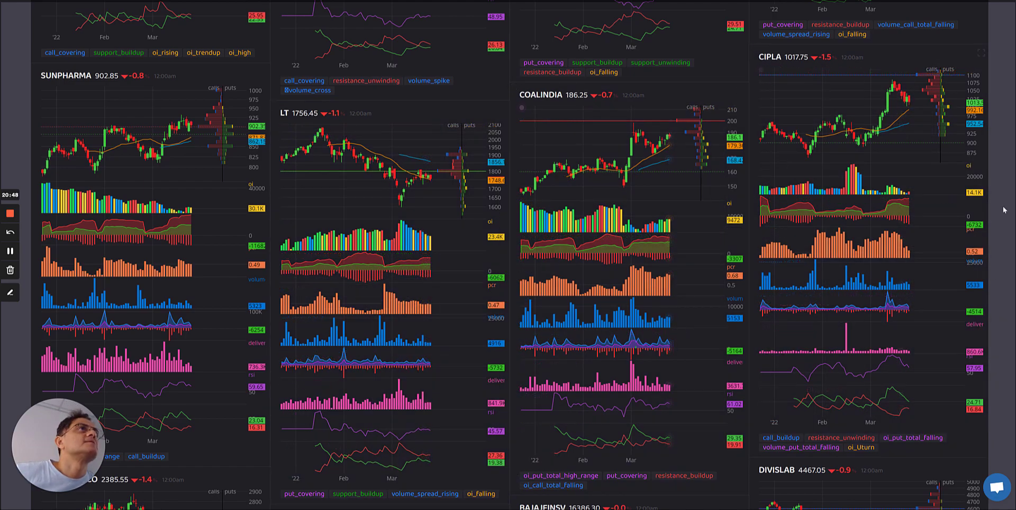
scroll(812, 212, "down", 1)
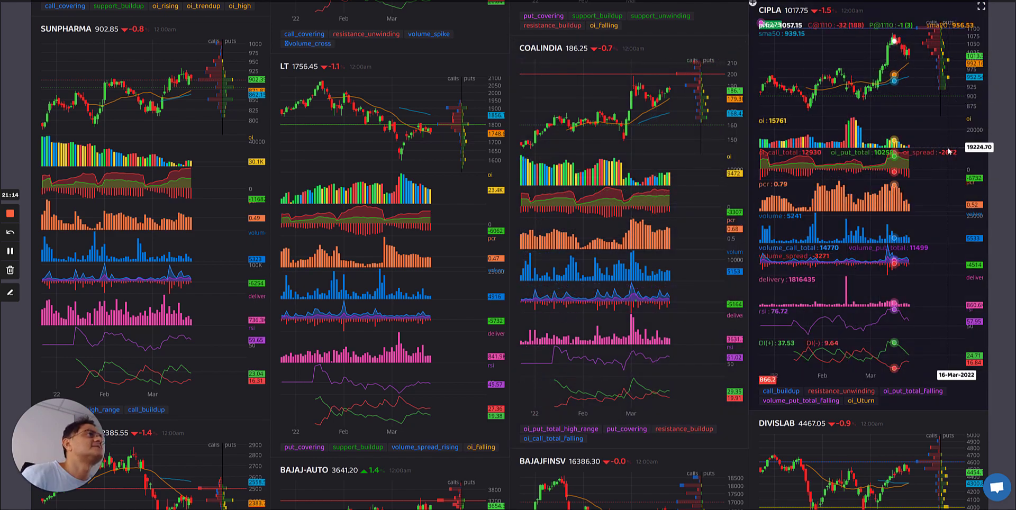
scroll(997, 227, "down", 3)
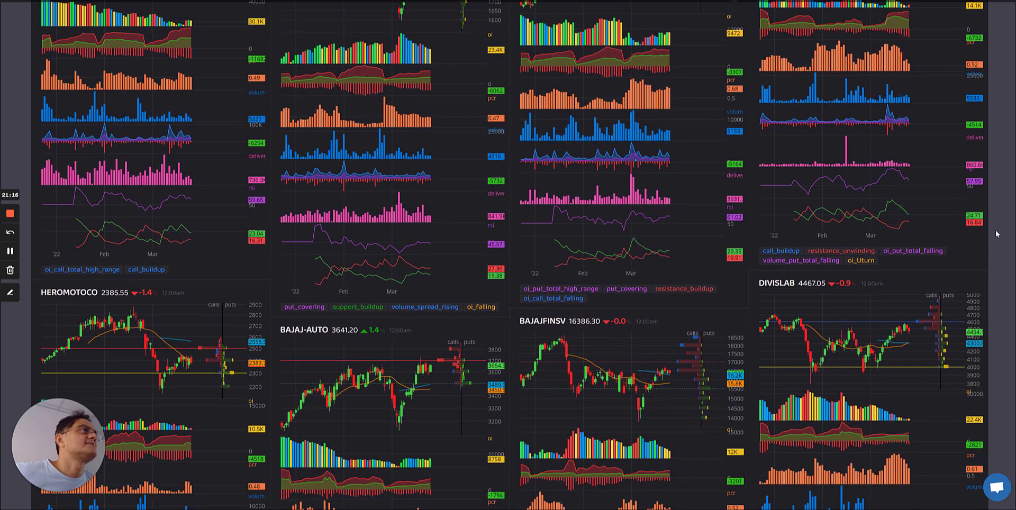
Read DIVISLAB's values, then reach EICHERMOT 2341.20, NTPC 134.85, BPCL 360.40 and NESTLEIND 17218.65.
scroll(997, 234, "down", 5)
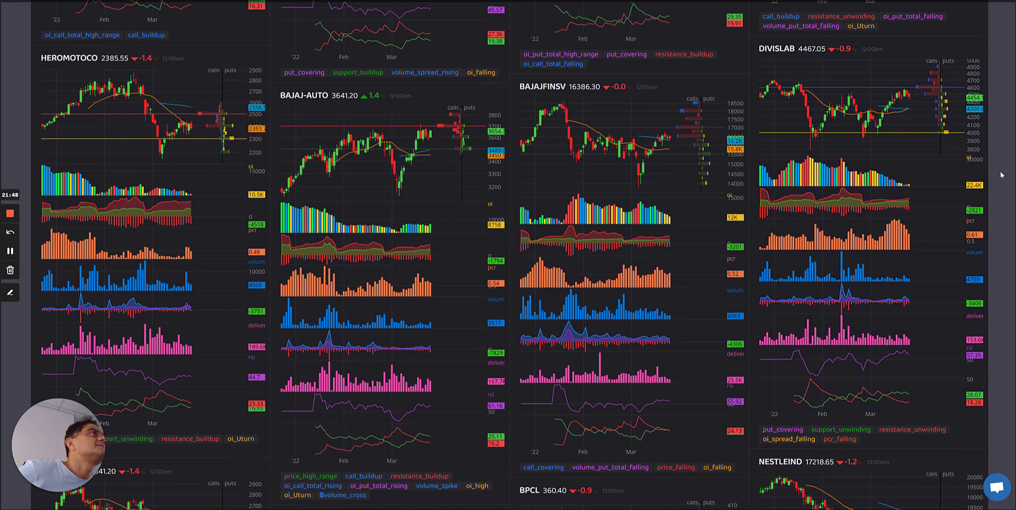
scroll(1000, 170, "down", 1)
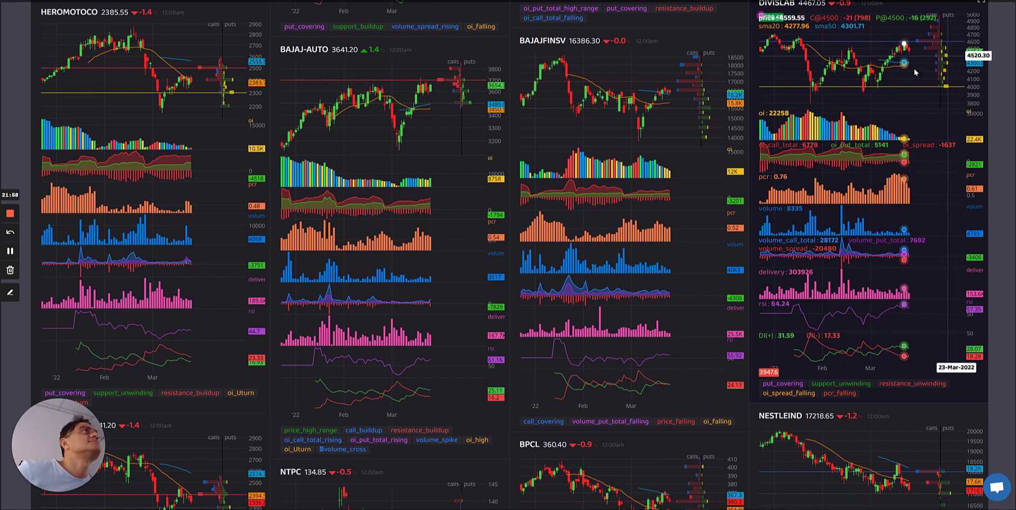
scroll(982, 183, "down", 8)
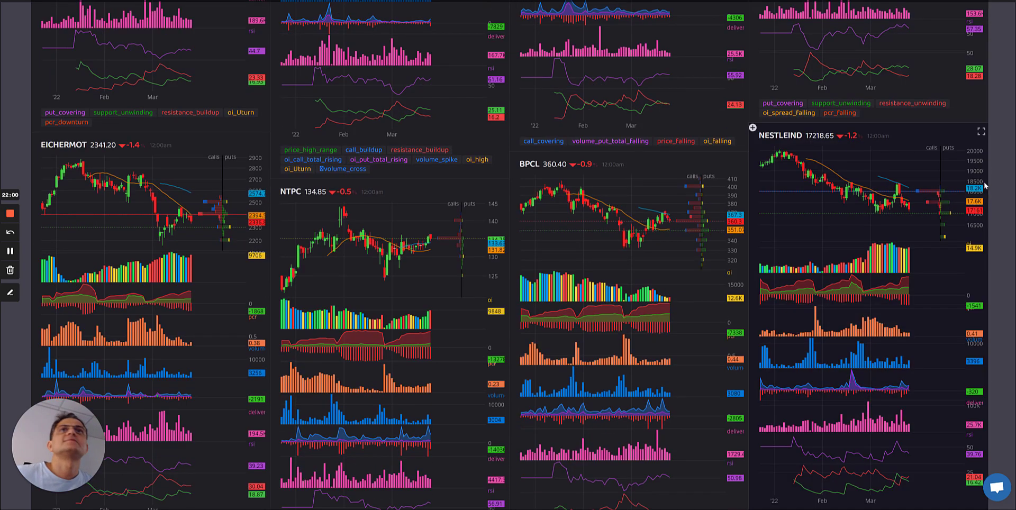
Review NTPC and BPCL, then reveal POWERGRID 210.10, SBILIFE 1095.40 and BRITANNIA 3100.10 below.
scroll(983, 185, "up", 1)
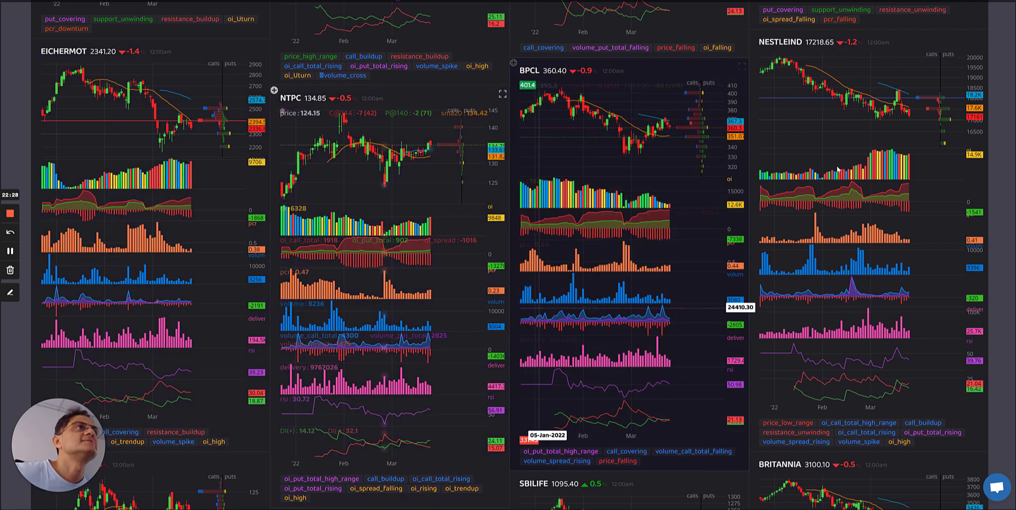
scroll(997, 208, "down", 1)
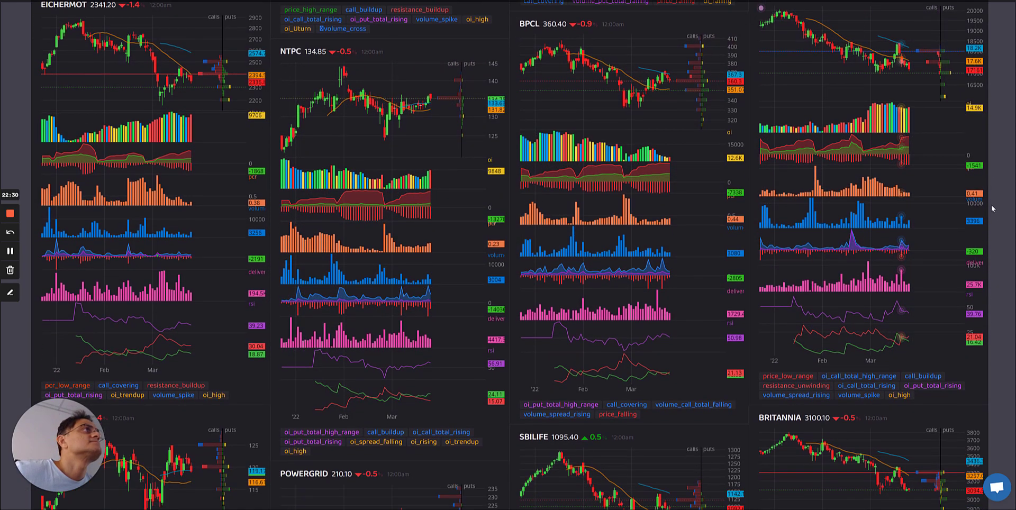
scroll(993, 168, "down", 2)
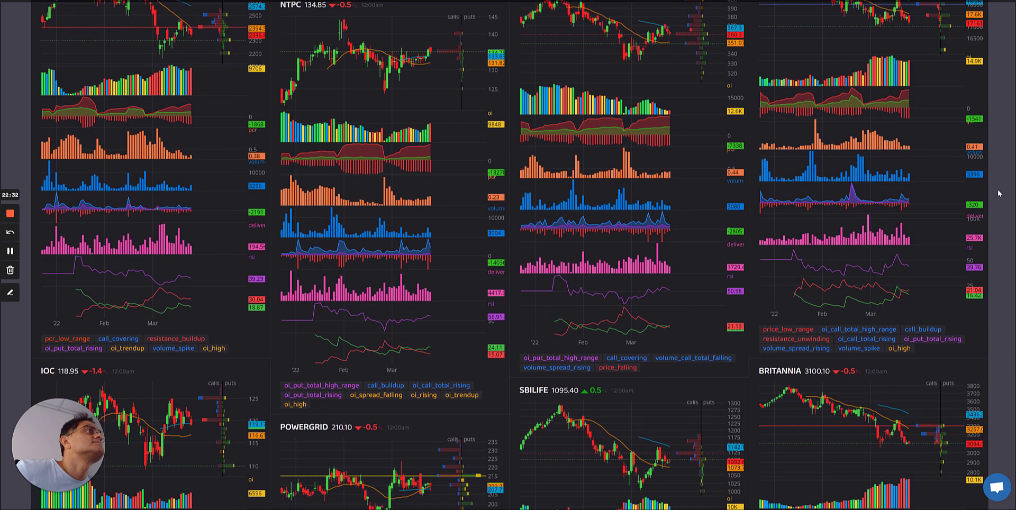
scroll(997, 212, "down", 4)
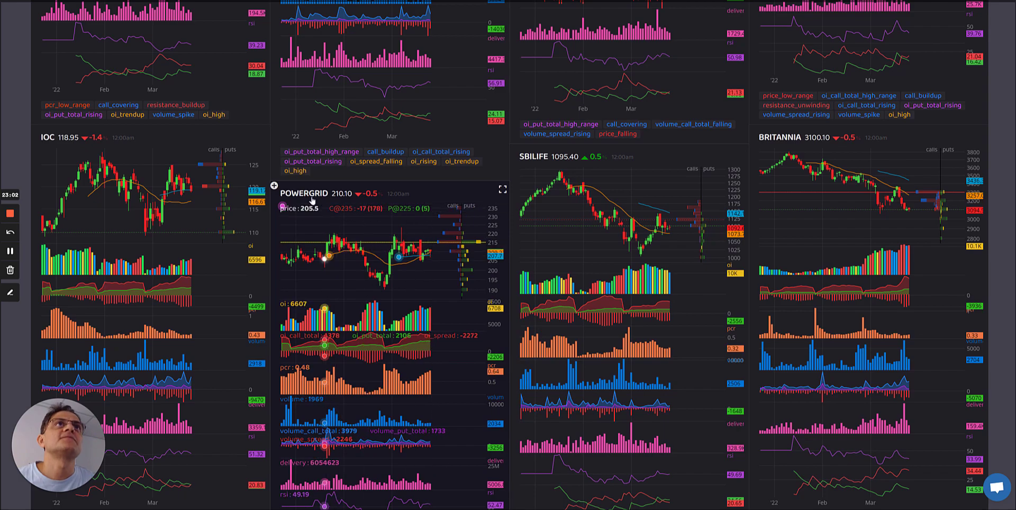
mouse_move(311, 199)
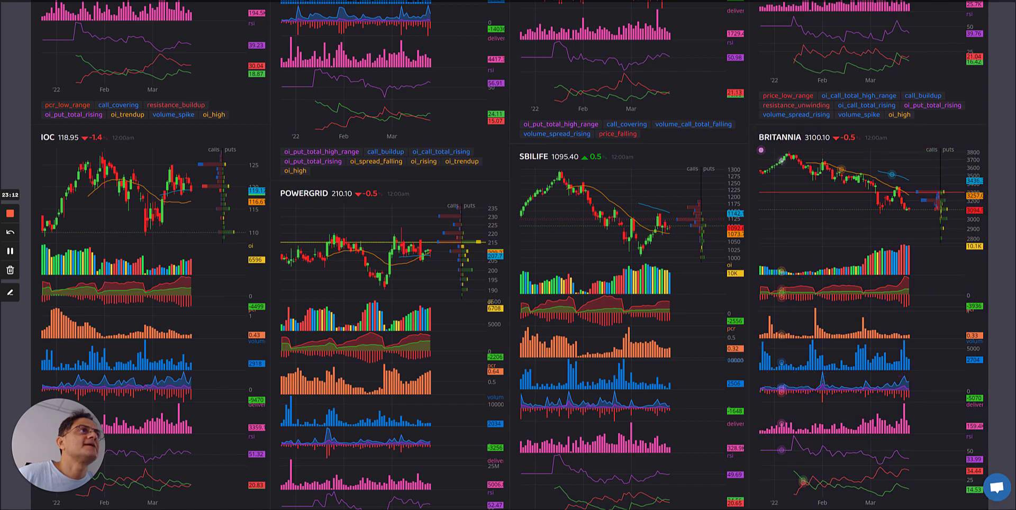
scroll(846, 227, "down", 1)
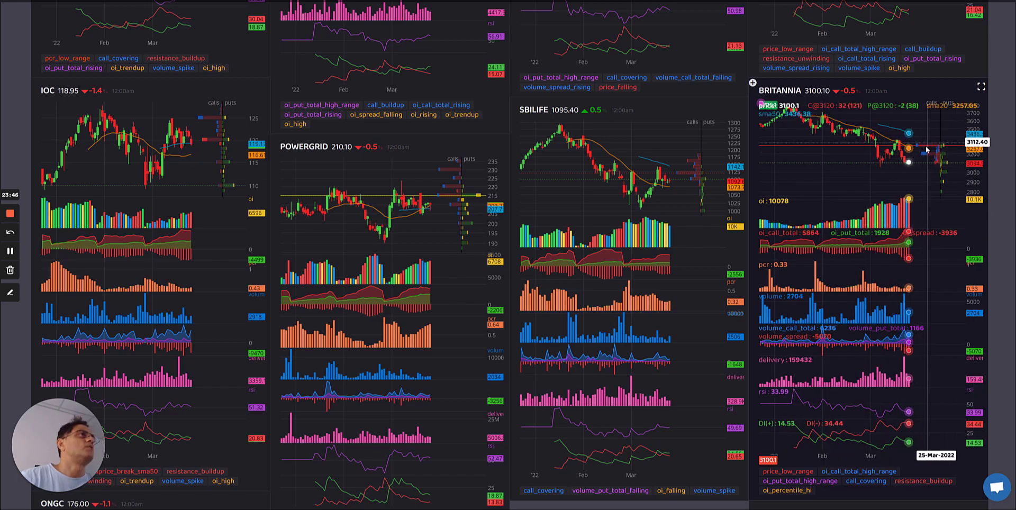
scroll(1002, 398, "down", 1)
scroll(936, 321, "down", 2)
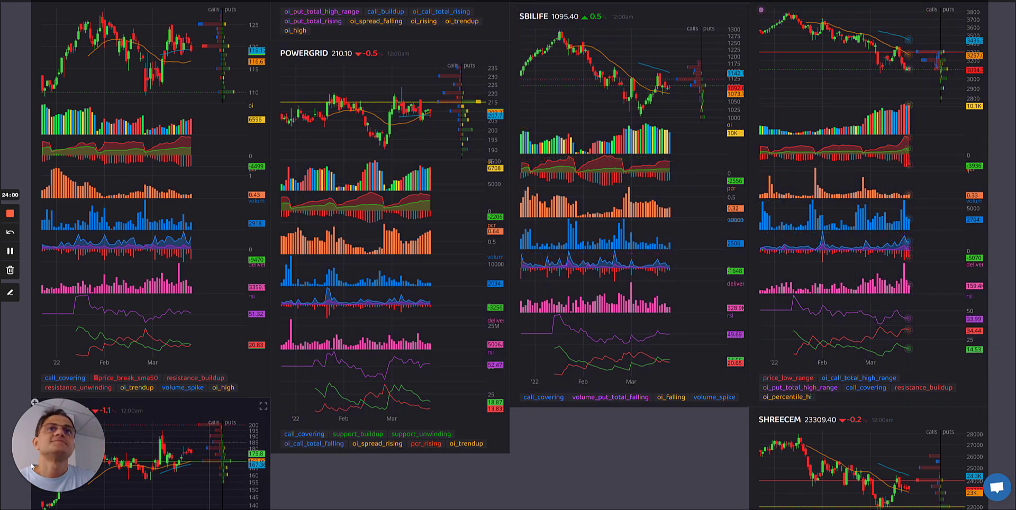
scroll(695, 423, "down", 5)
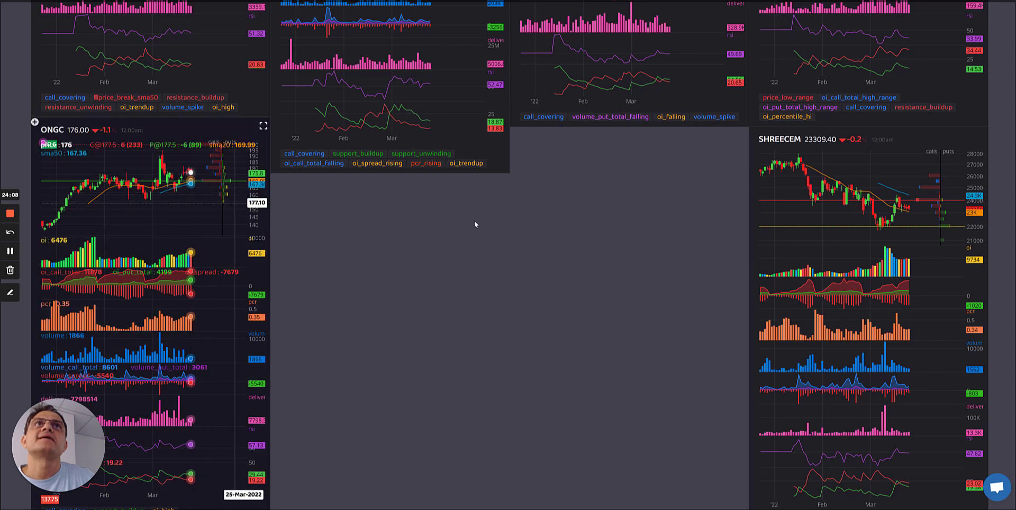
scroll(354, 316, "down", 1)
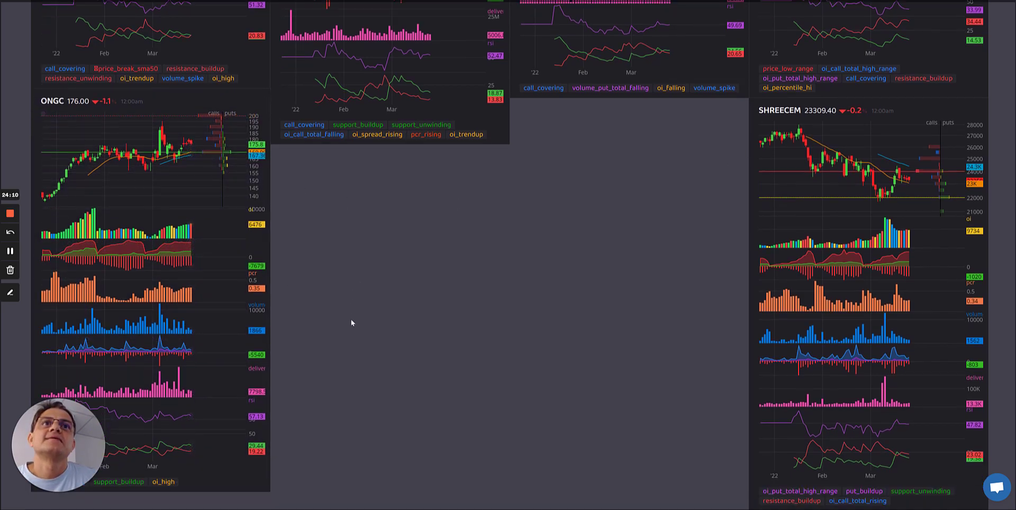
scroll(349, 319, "up", 4)
scroll(350, 321, "down", 2)
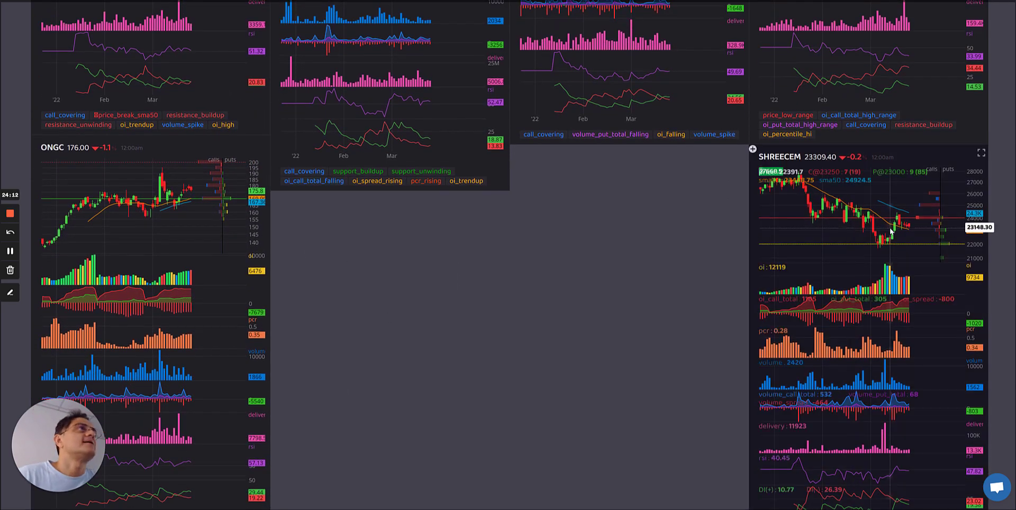
scroll(986, 202, "down", 2)
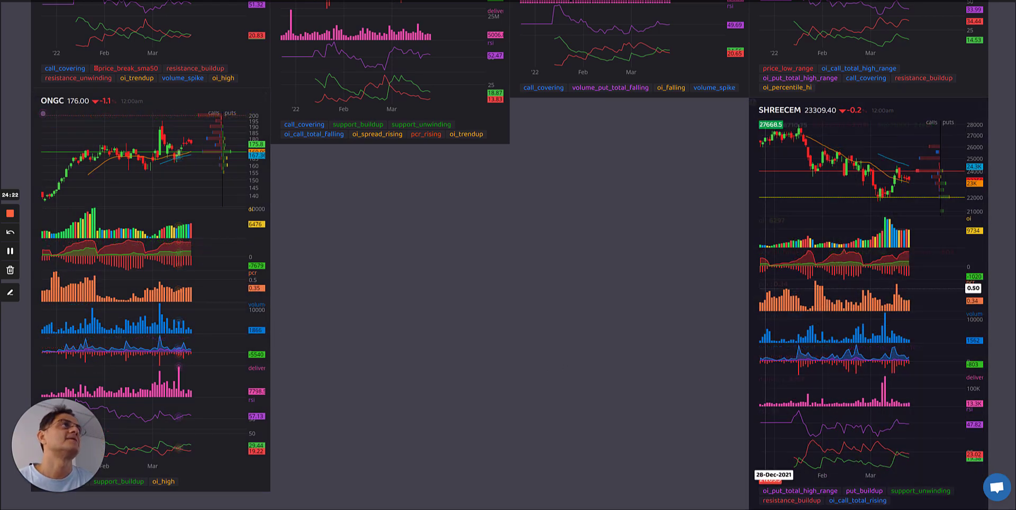
scroll(1013, 211, "up", 4)
scroll(1013, 212, "up", 4)
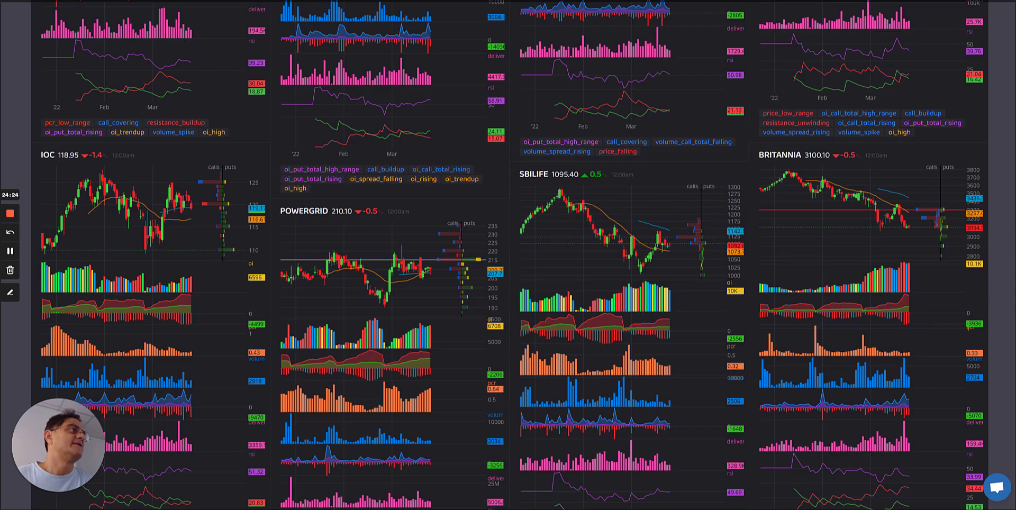
scroll(51, 496, "up", 20)
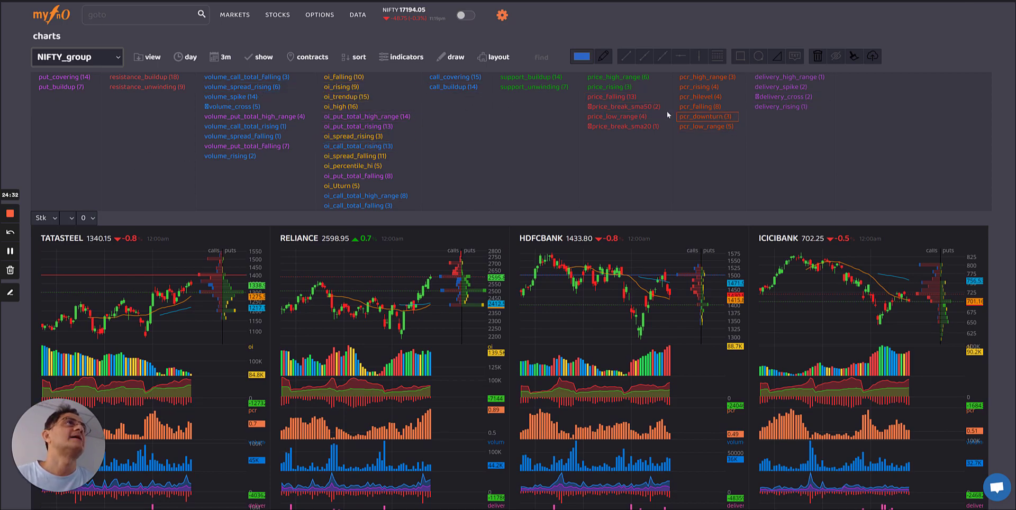
Filter by price_break_sma50, then switch to price_low_range (4): KOTAKBANK, HINDUNILVR, NESTLEIND, BRITANNIA.
left_click(612, 109)
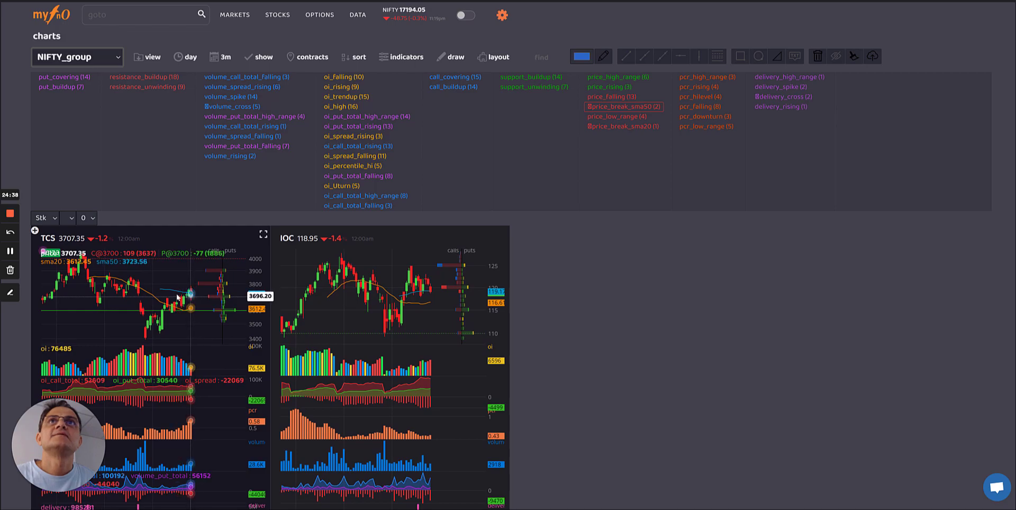
scroll(612, 263, "down", 1)
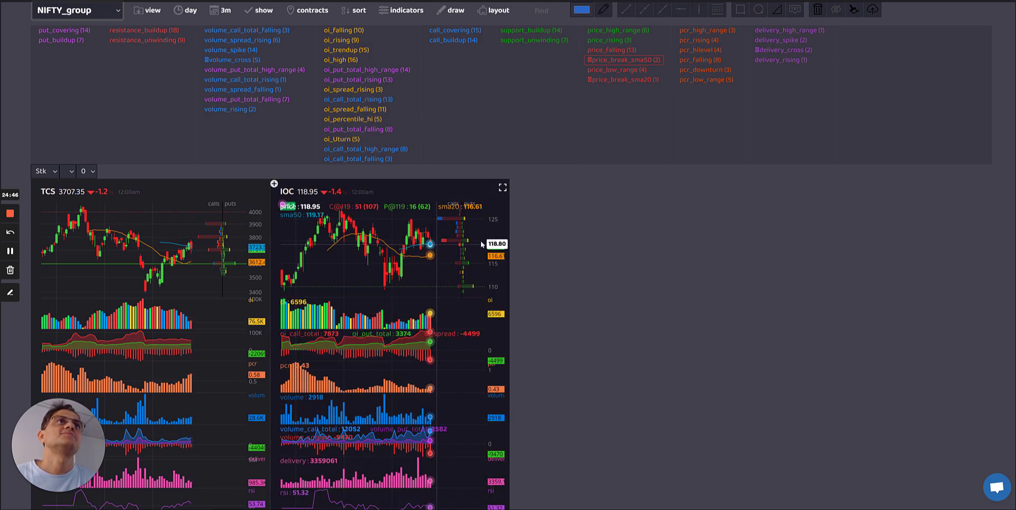
scroll(625, 223, "up", 1)
left_click(646, 114)
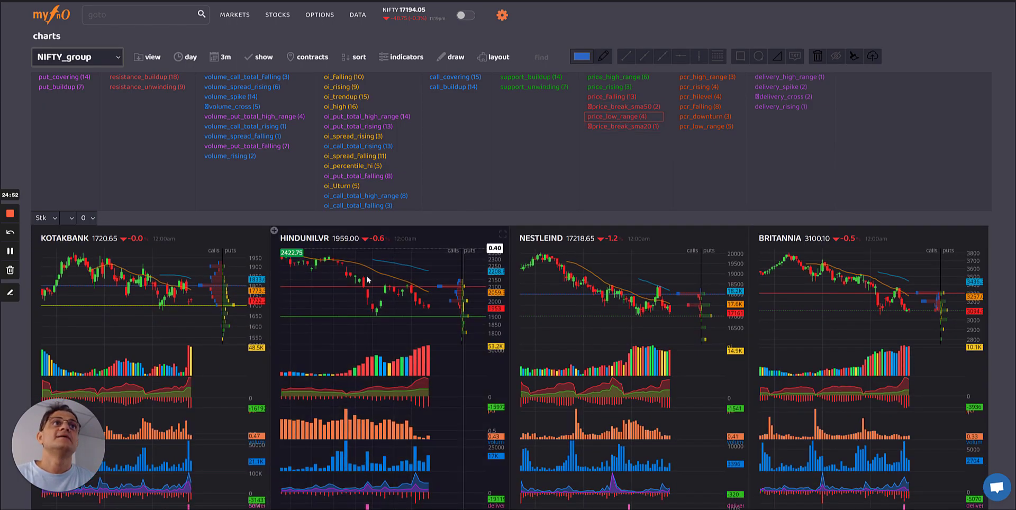
Check the 3m date-range list, then add the oi_high (16) filter alongside price_low_range.
left_click(227, 62)
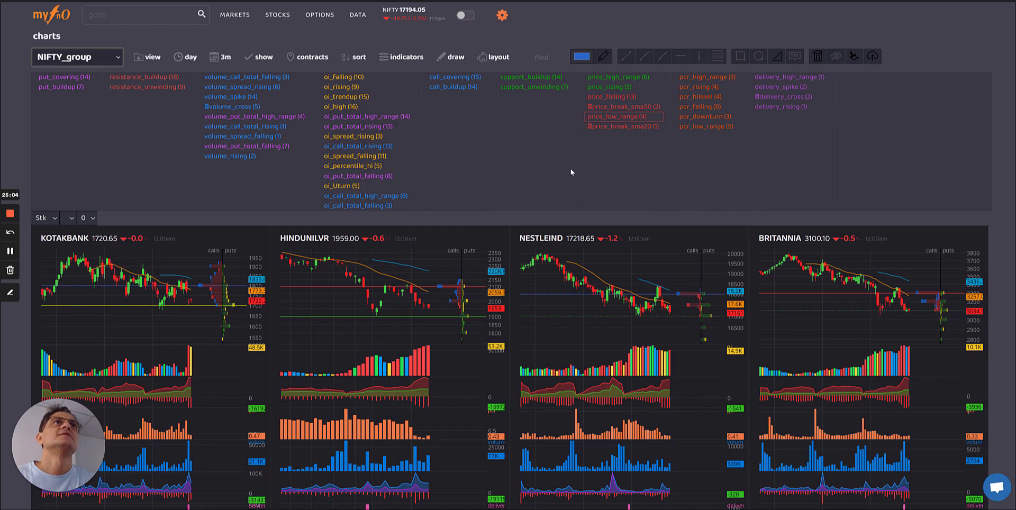
scroll(573, 169, "down", 1)
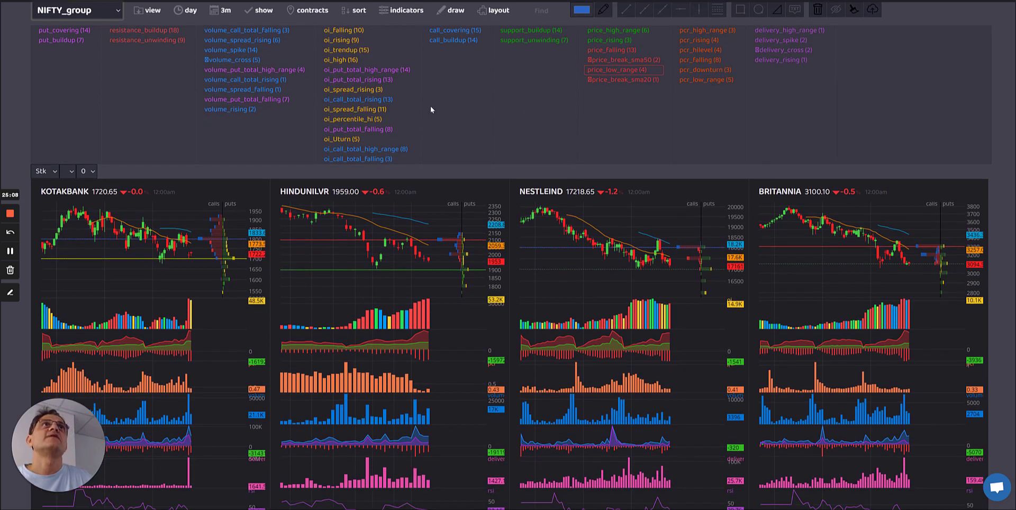
left_click(346, 61)
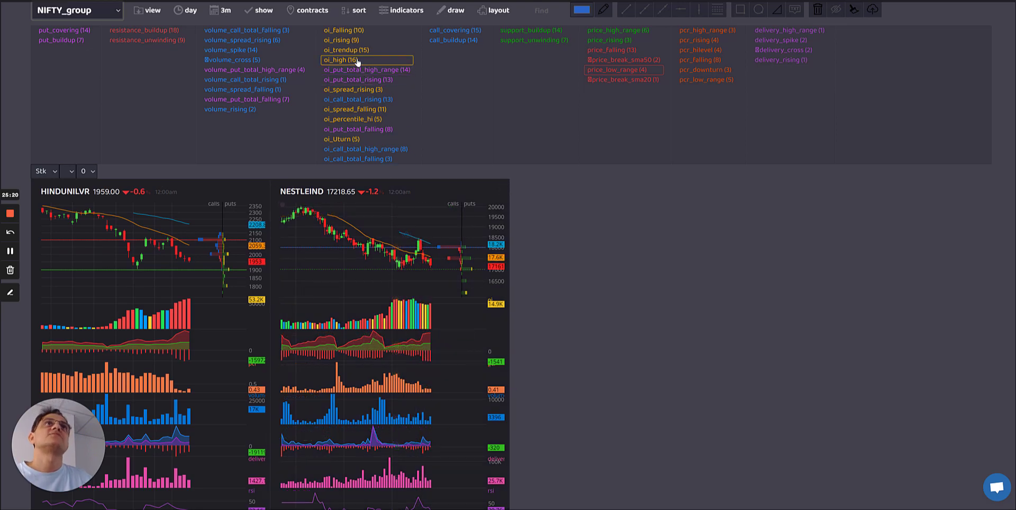
Clear the oi_high and price_low_range tag filters, review the cards, then toggle the oi_call_total_high_range (8) tag.
left_click(358, 61)
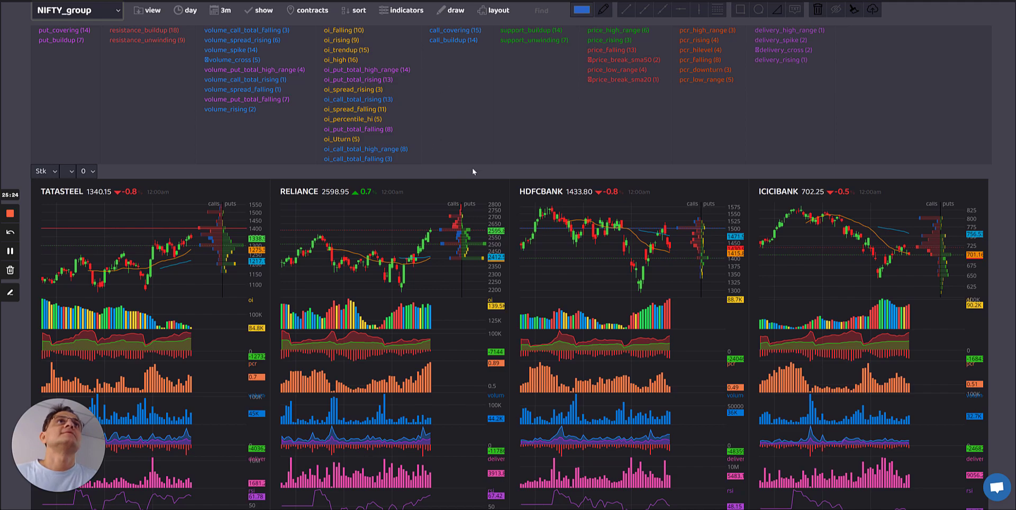
scroll(464, 167, "down", 2)
scroll(468, 73, "up", 3)
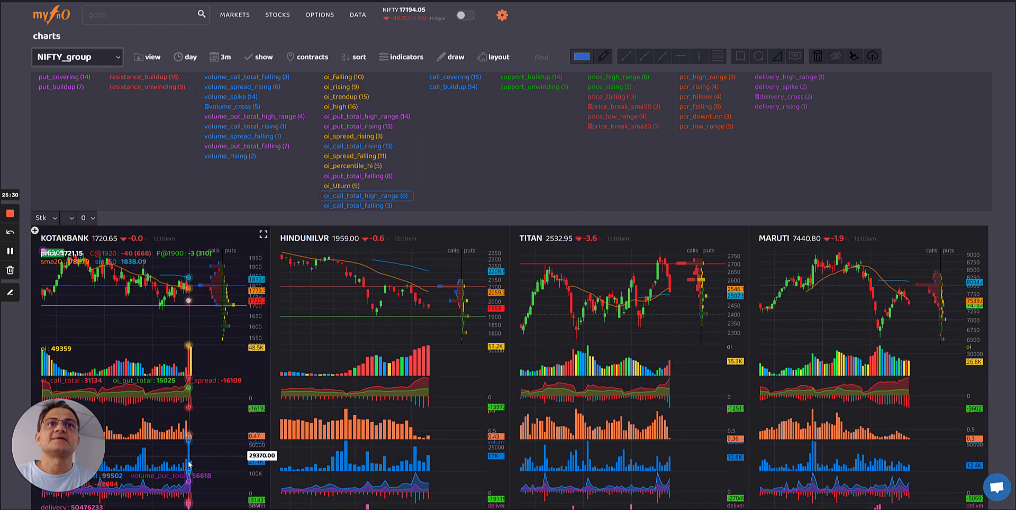
scroll(30, 354, "down", 1)
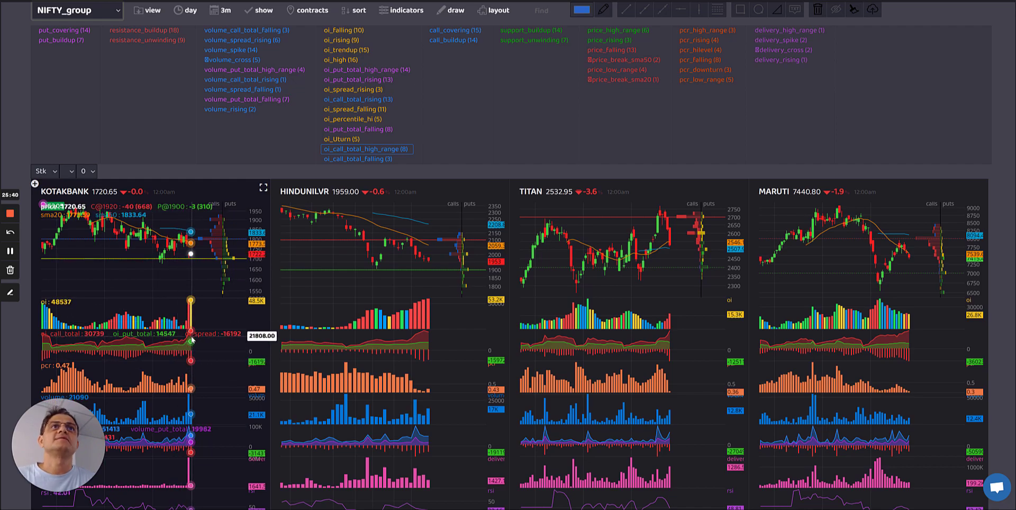
scroll(1013, 94, "up", 1)
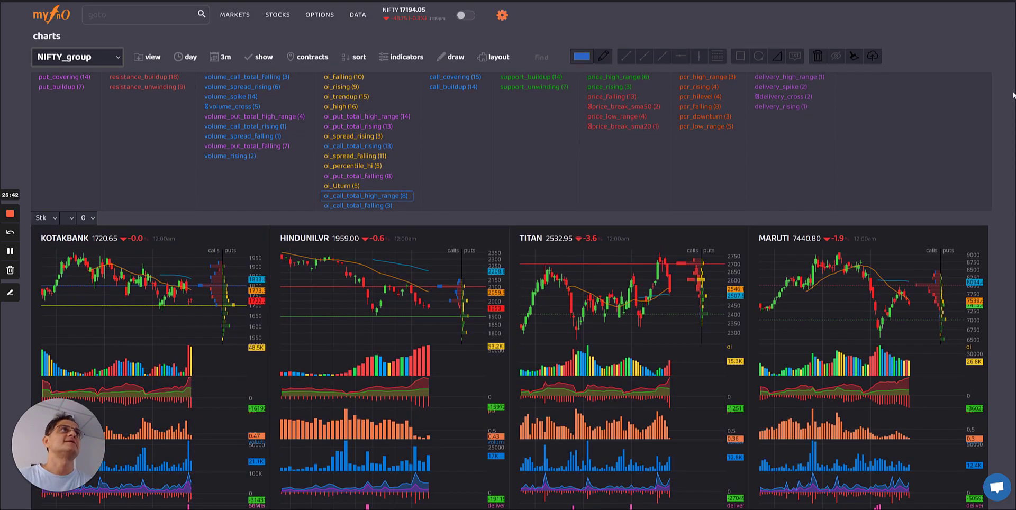
left_click(390, 197)
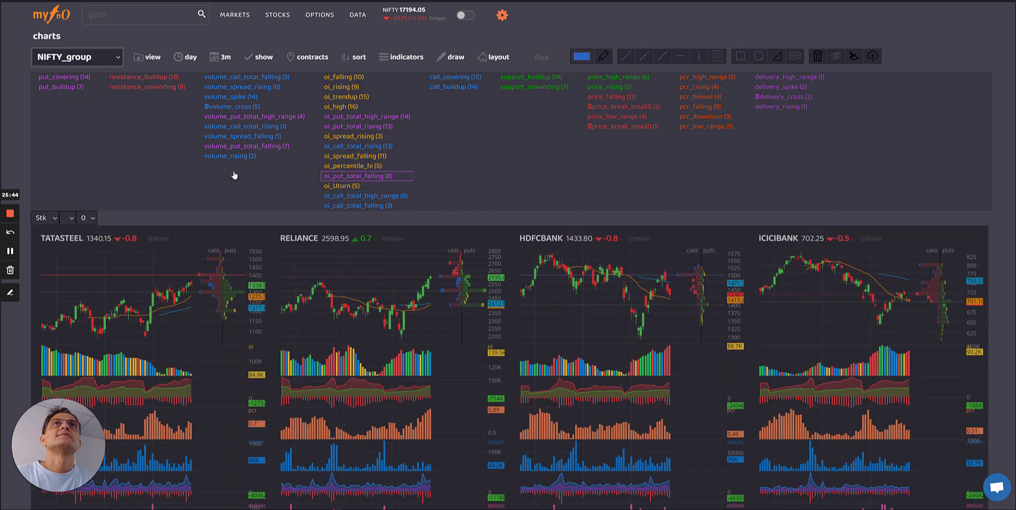
Try the resistance_unwinding tag and browse the unfiltered NIFTY_group cards with their OI, PCR, volume, delivery, RSI and ADX panels.
left_click(148, 91)
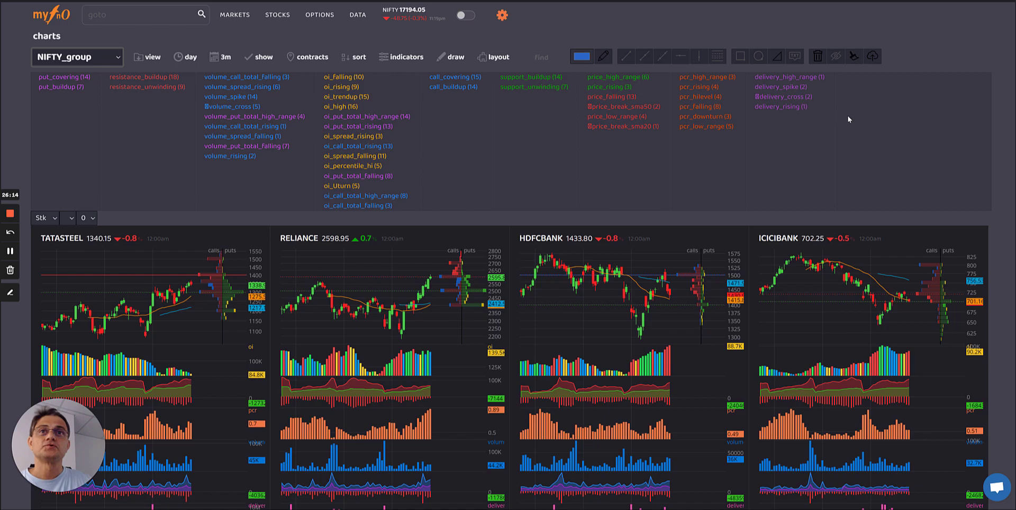
scroll(828, 117, "down", 1)
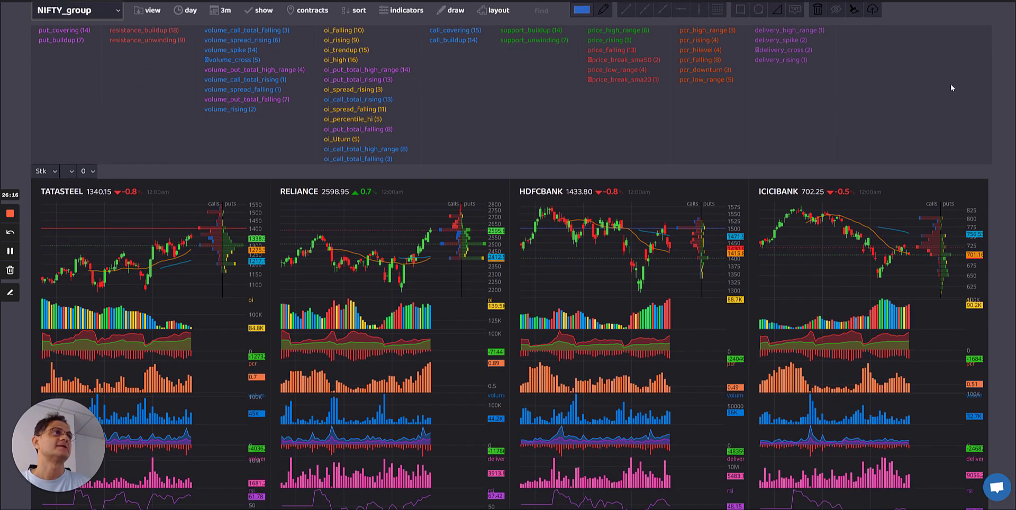
scroll(1001, 81, "up", 1)
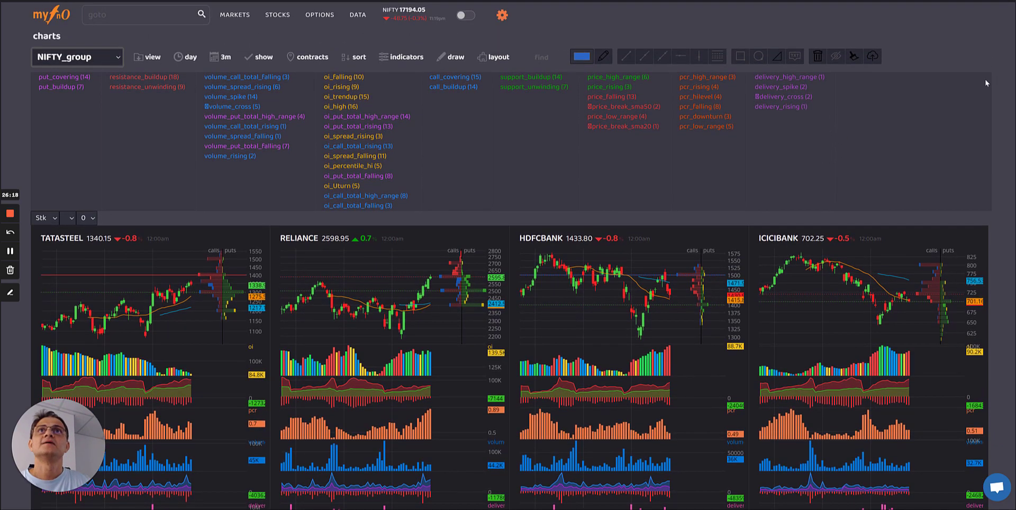
scroll(955, 84, "down", 4)
scroll(994, 82, "up", 4)
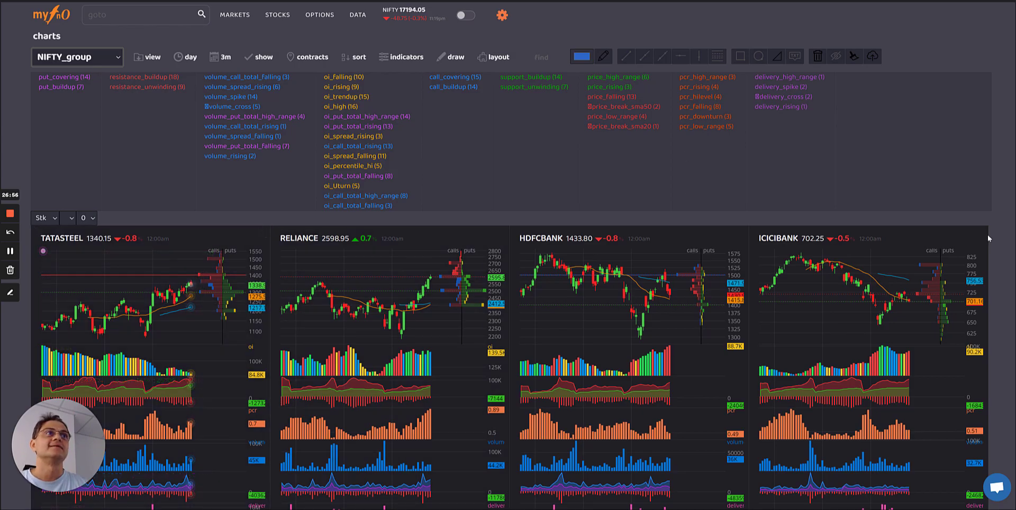
scroll(1006, 175, "down", 6)
scroll(1006, 175, "down", 5)
scroll(1006, 175, "up", 11)
scroll(1006, 176, "up", 1)
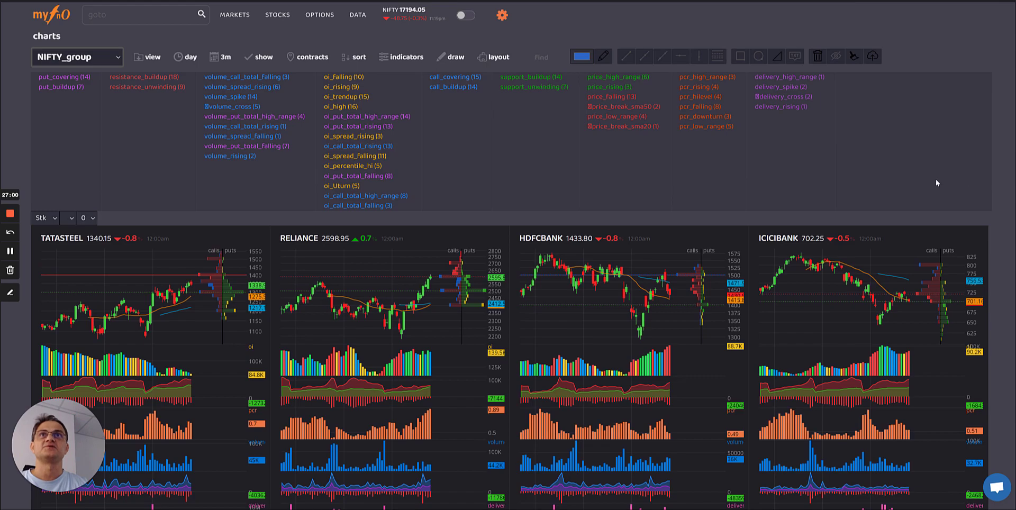